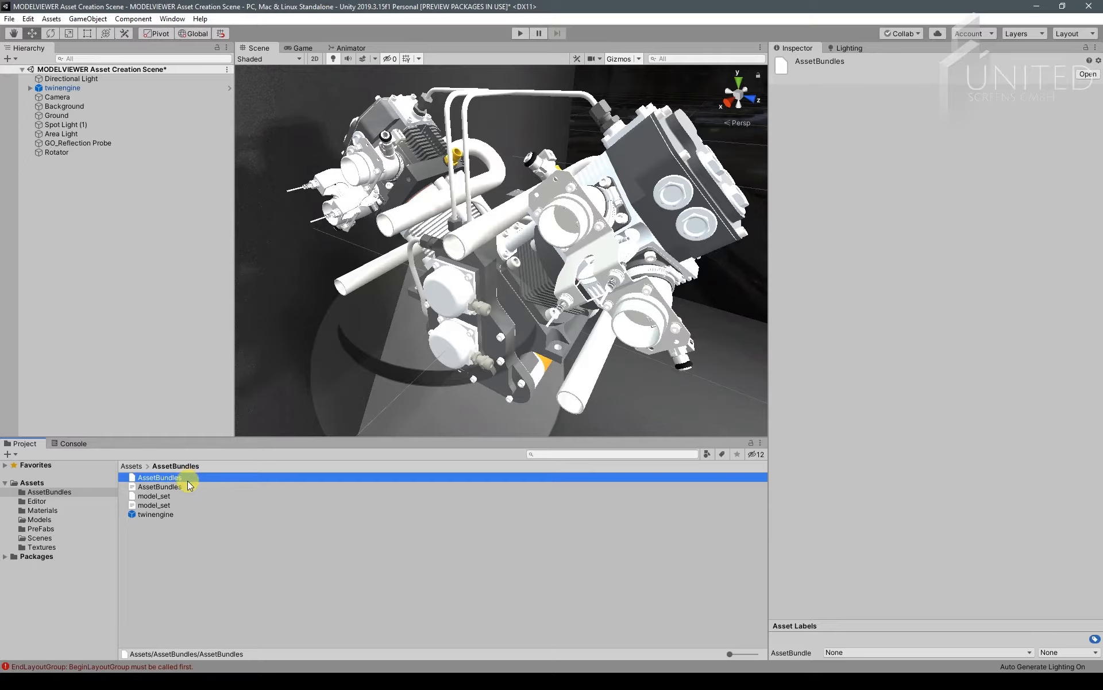
Delete both AssetBundles files and both model_set files from the AssetBundles folder, keeping the twinengine asset
{"action": "left_click", "coordinate": [170, 506], "text": "shift"}
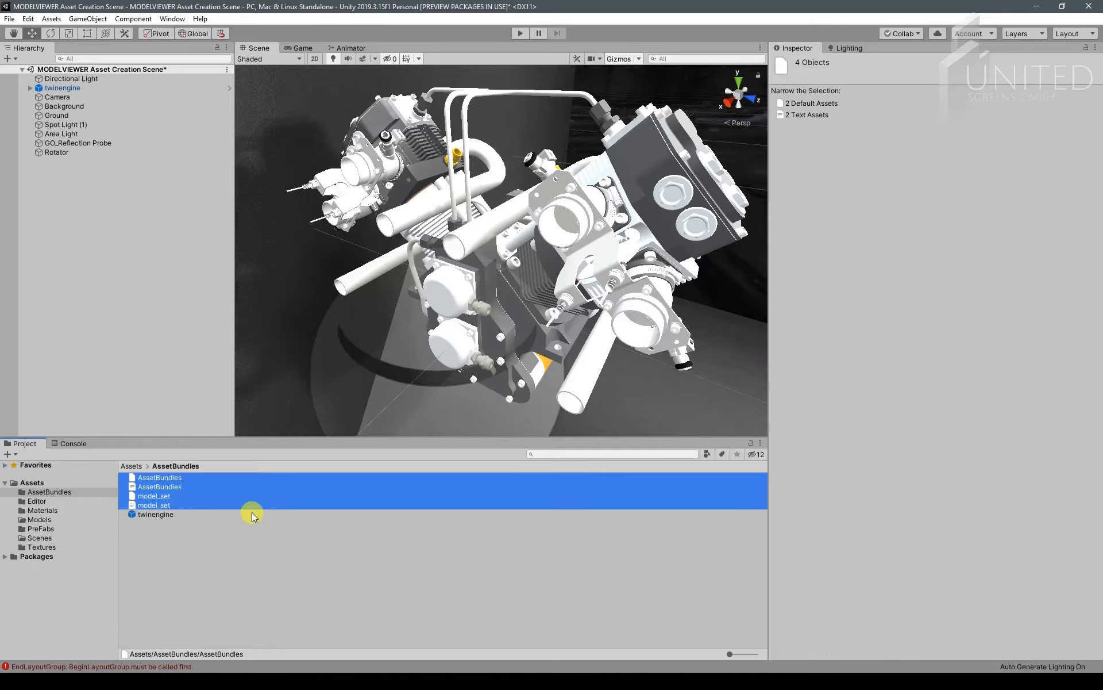
{"action": "right_click", "coordinate": [193, 503]}
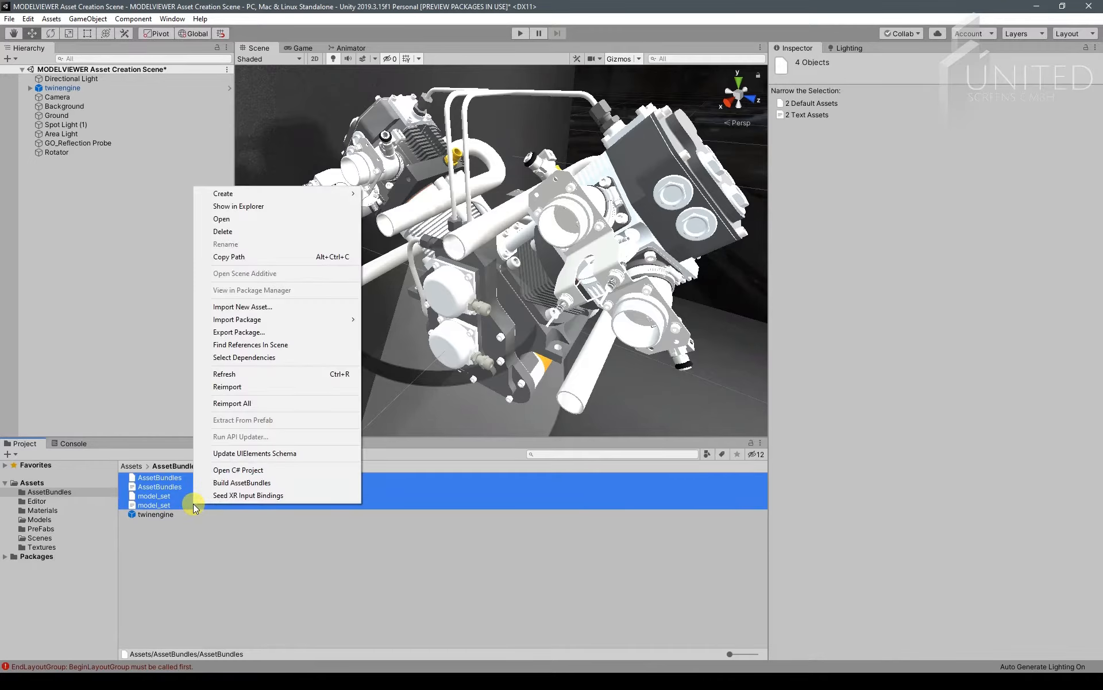
{"action": "left_click", "coordinate": [244, 232]}
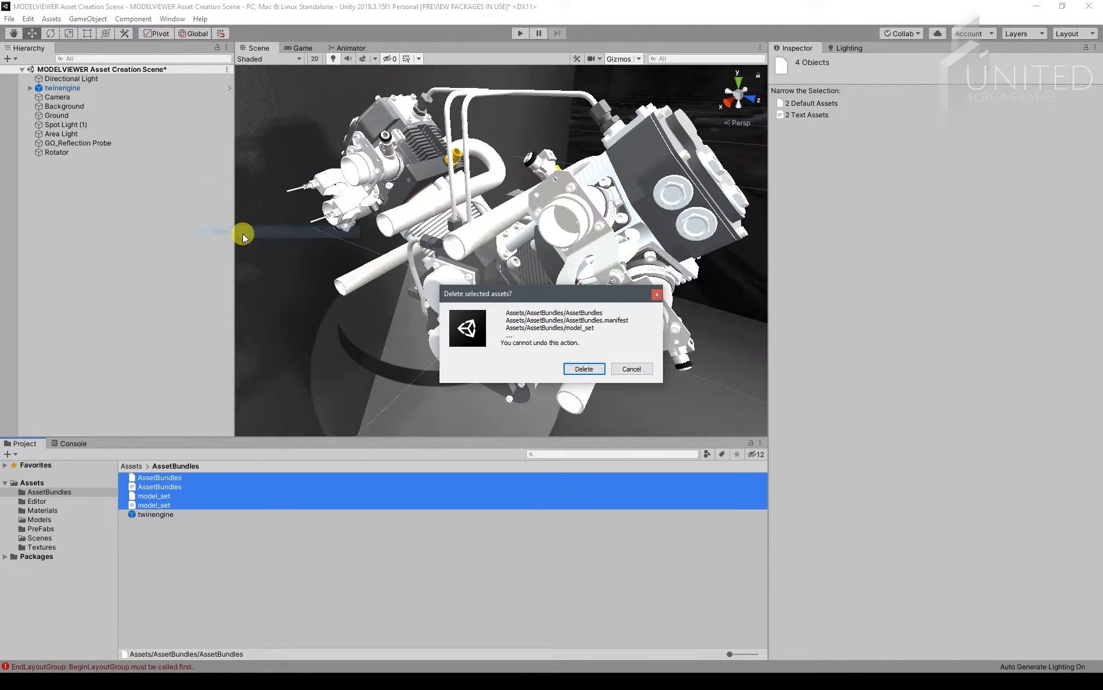
{"action": "left_click", "coordinate": [573, 365]}
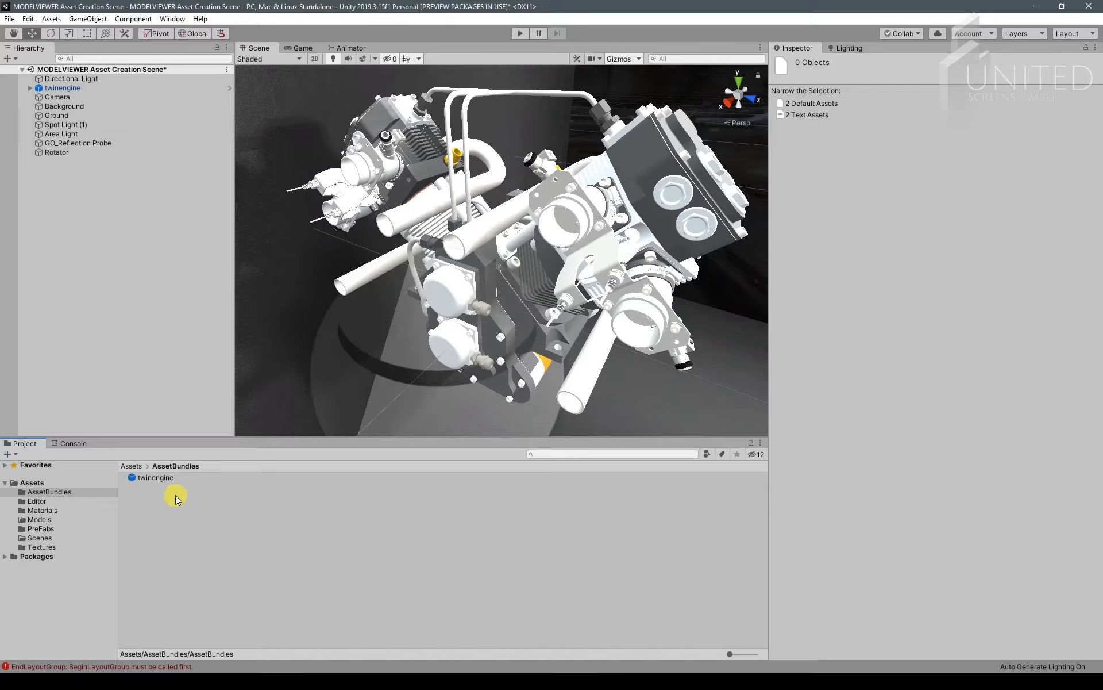
Set Metallic to 0.88 and Smoothness to 0.854 for all materials from Material #27 to Material #93 in the Materials folder
{"action": "left_click", "coordinate": [35, 510]}
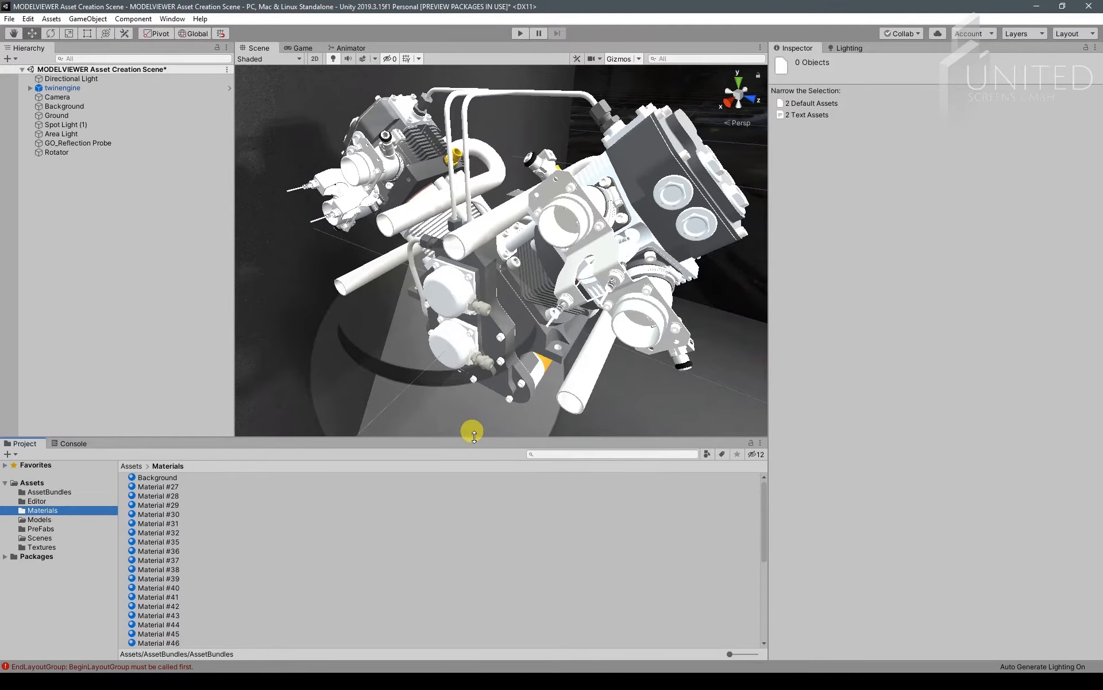
{"action": "left_click_drag", "start_coordinate": [474, 435], "coordinate": [475, 383]}
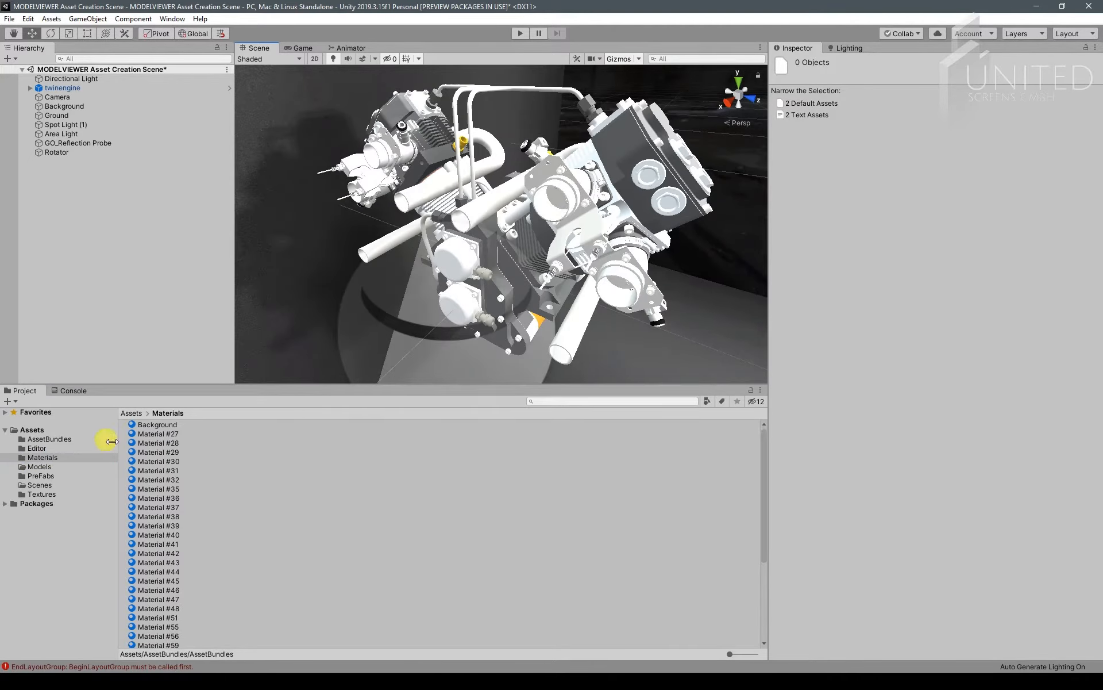
{"action": "left_click", "coordinate": [160, 437]}
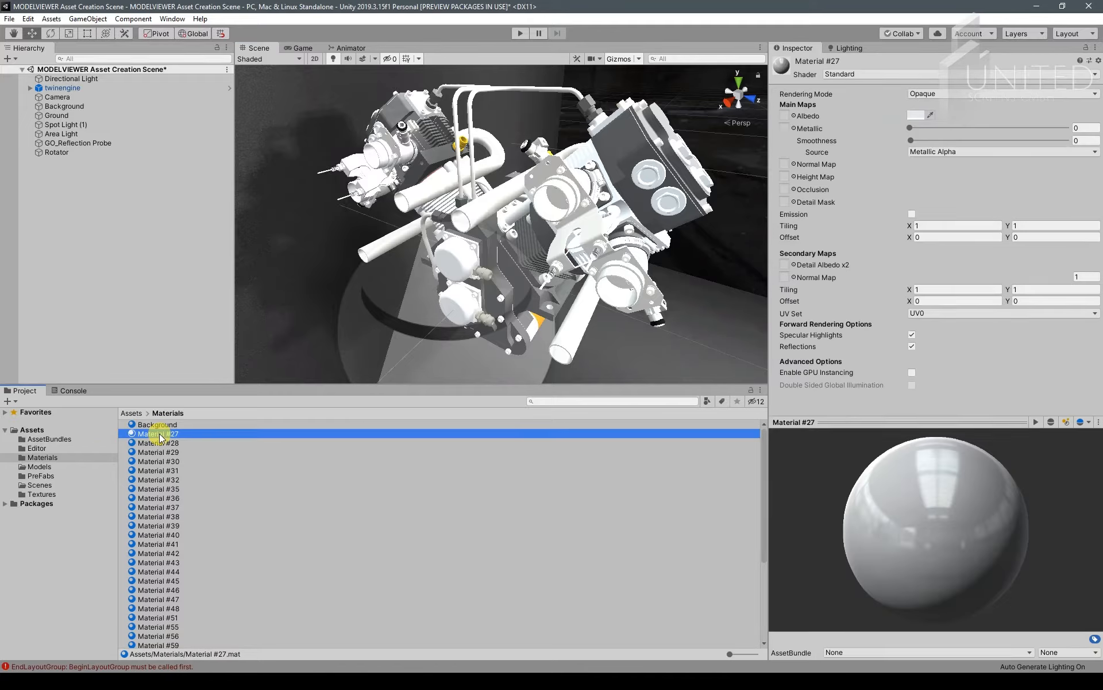
{"action": "scroll", "coordinate": [175, 517], "scroll_direction": "down", "scroll_amount": 5}
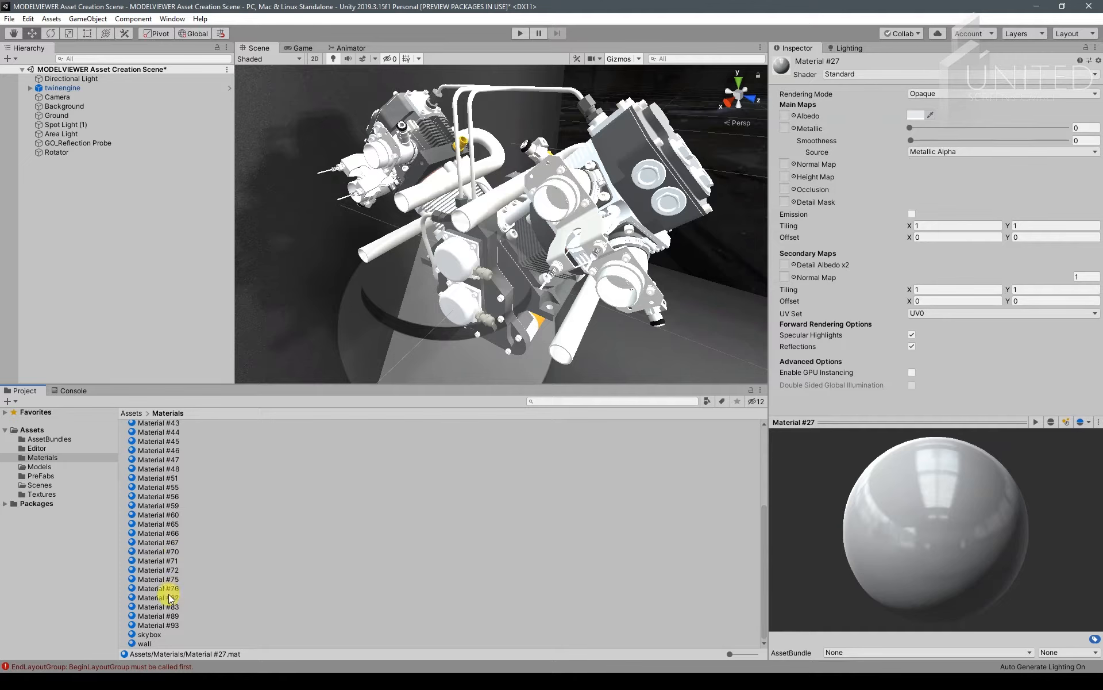
{"action": "left_click", "coordinate": [175, 626], "text": "shift"}
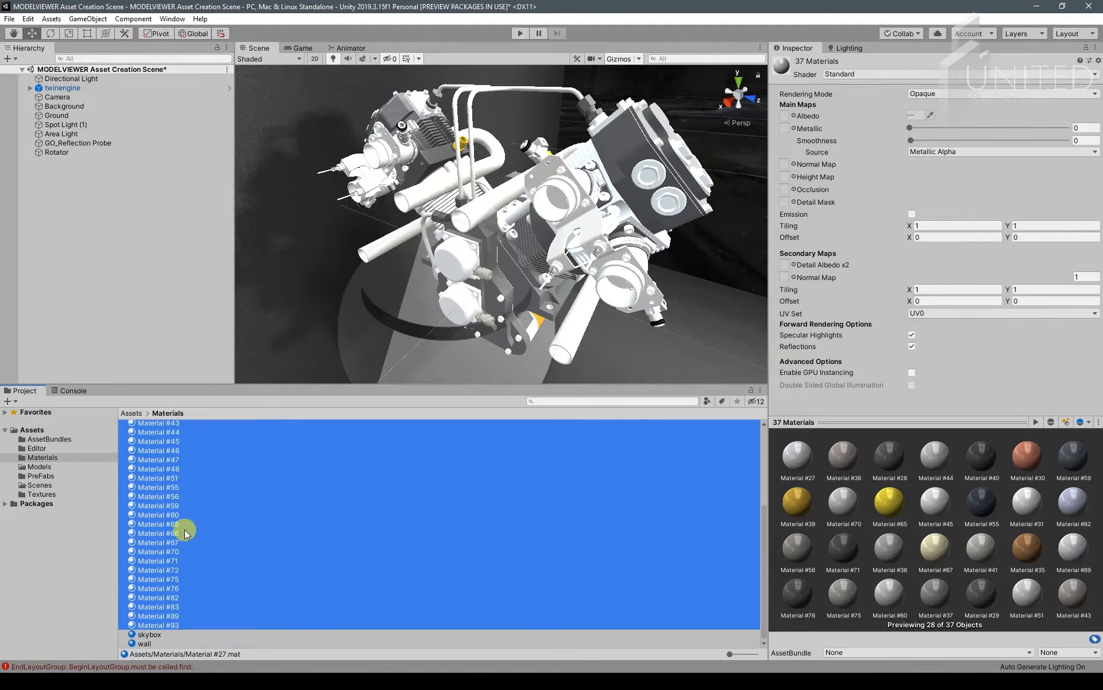
{"action": "scroll", "coordinate": [212, 586], "scroll_direction": "up", "scroll_amount": 5}
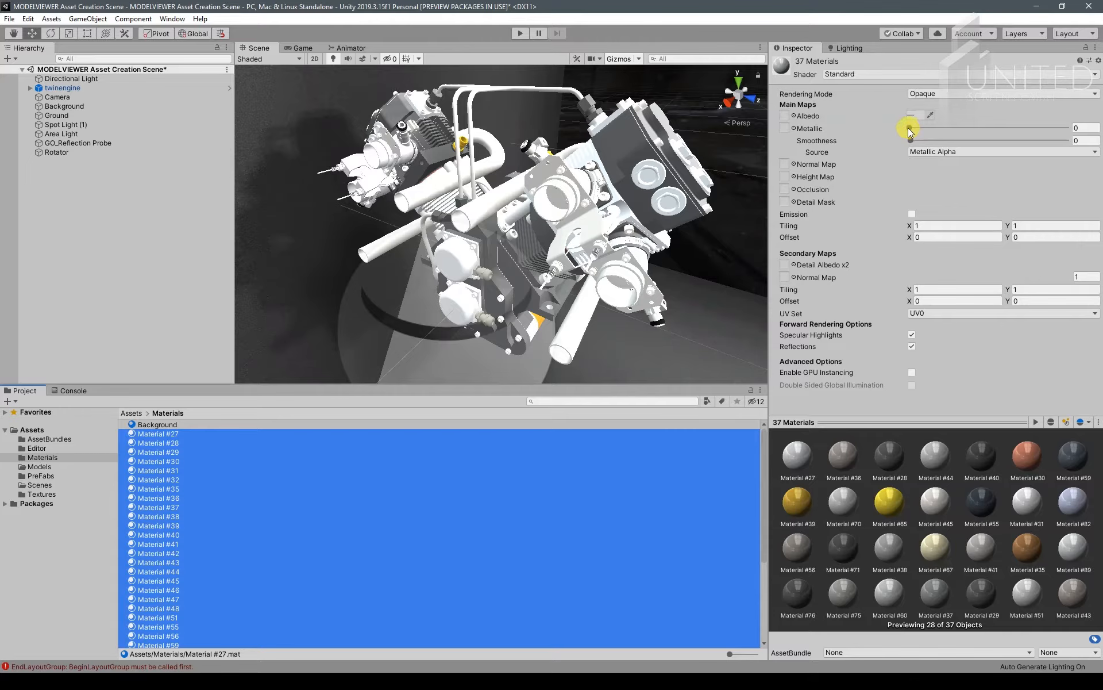
{"action": "left_click_drag", "start_coordinate": [909, 126], "coordinate": [1048, 129]}
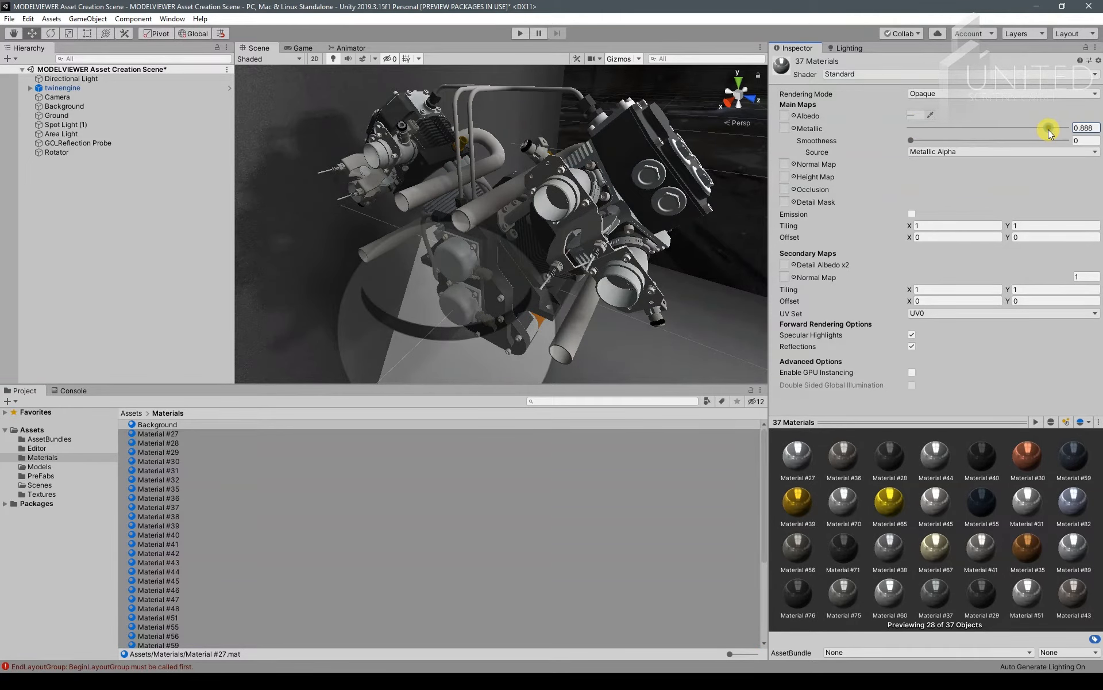
{"action": "left_click_drag", "start_coordinate": [912, 140], "coordinate": [1043, 140]}
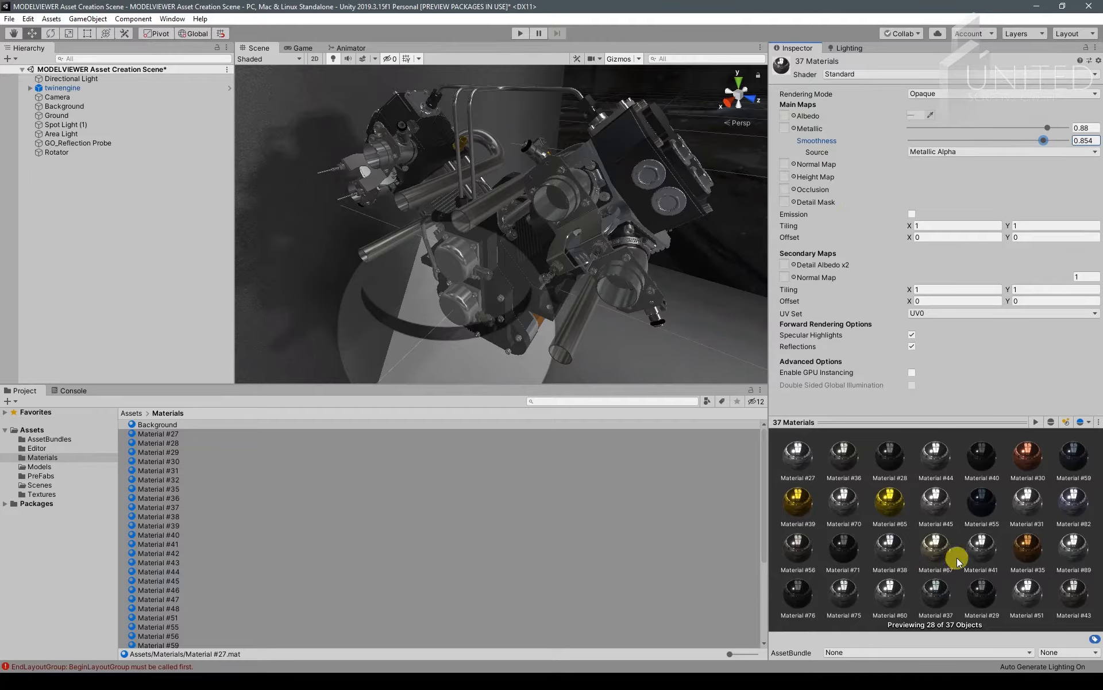
Inspect individual engine parts, including the exhaust pipes and the output shaft, to see which materials they use
{"action": "left_click_drag", "start_coordinate": [617, 226], "coordinate": [510, 237], "text": "alt"}
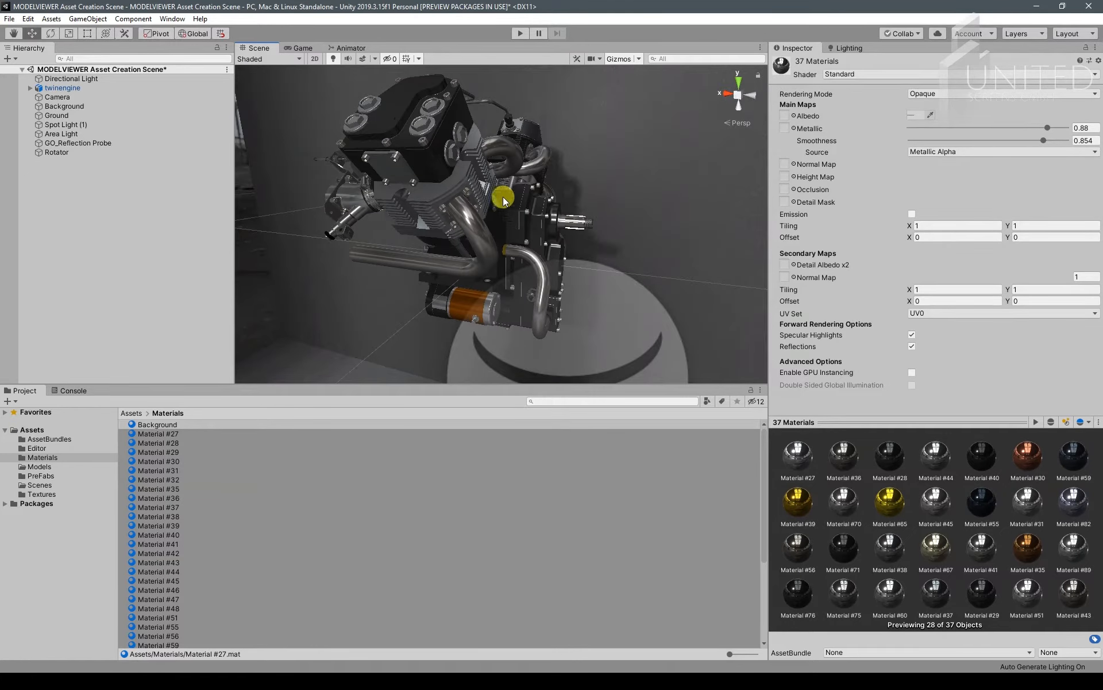
{"action": "left_click", "coordinate": [478, 197]}
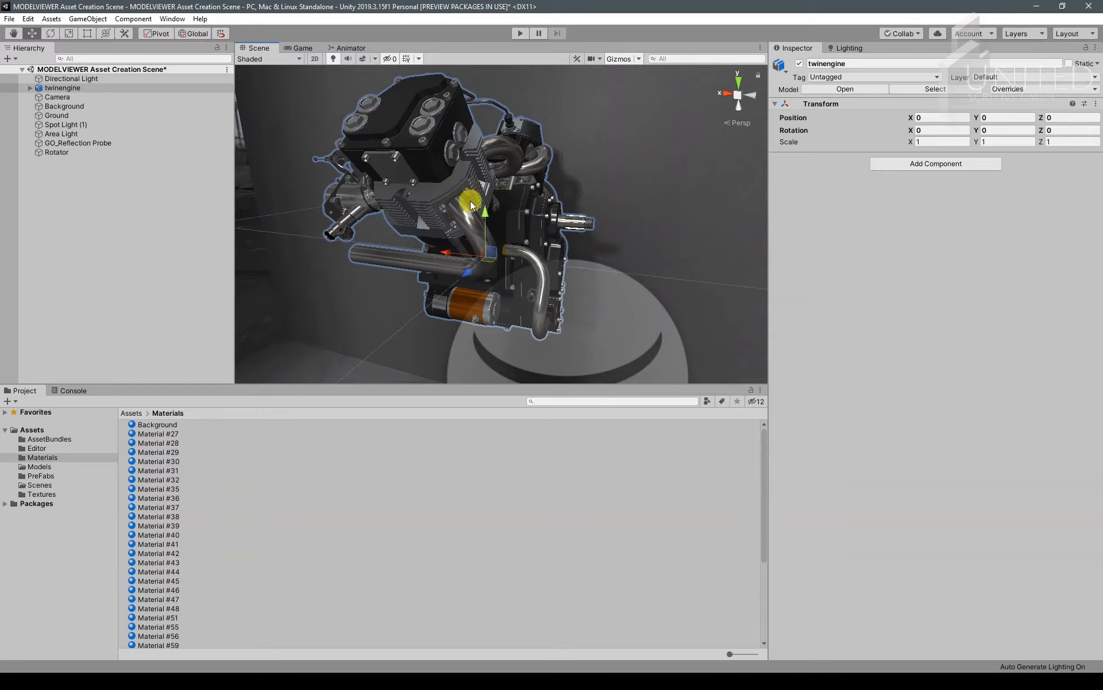
{"action": "left_click", "coordinate": [464, 216]}
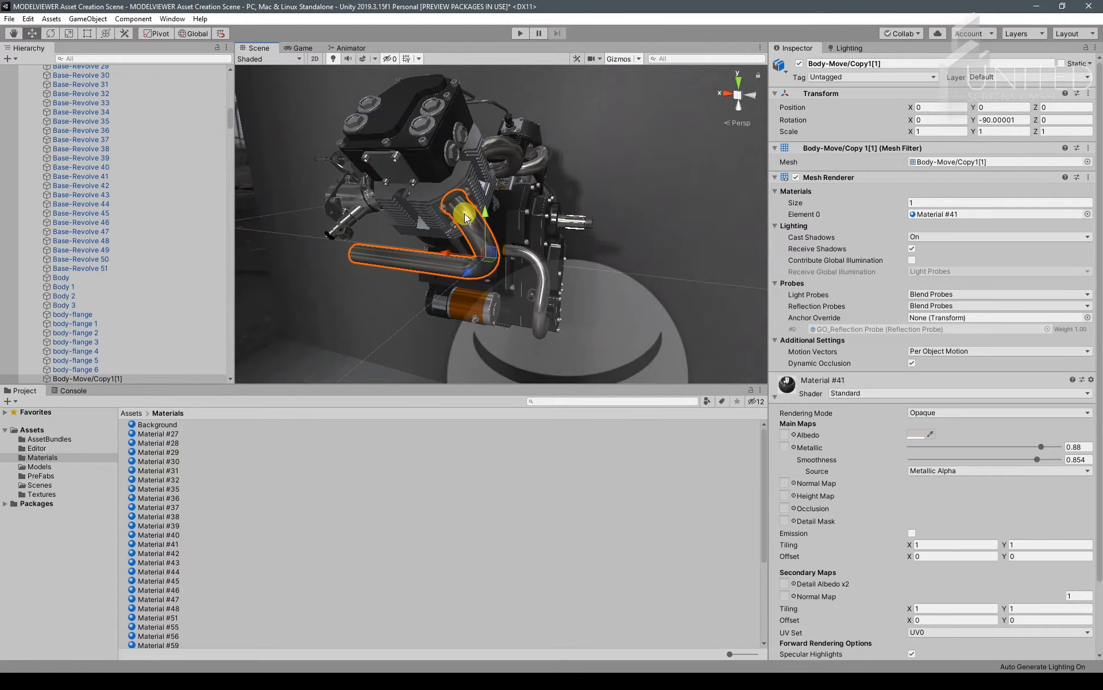
{"action": "left_click_drag", "start_coordinate": [522, 184], "coordinate": [460, 174], "text": "alt"}
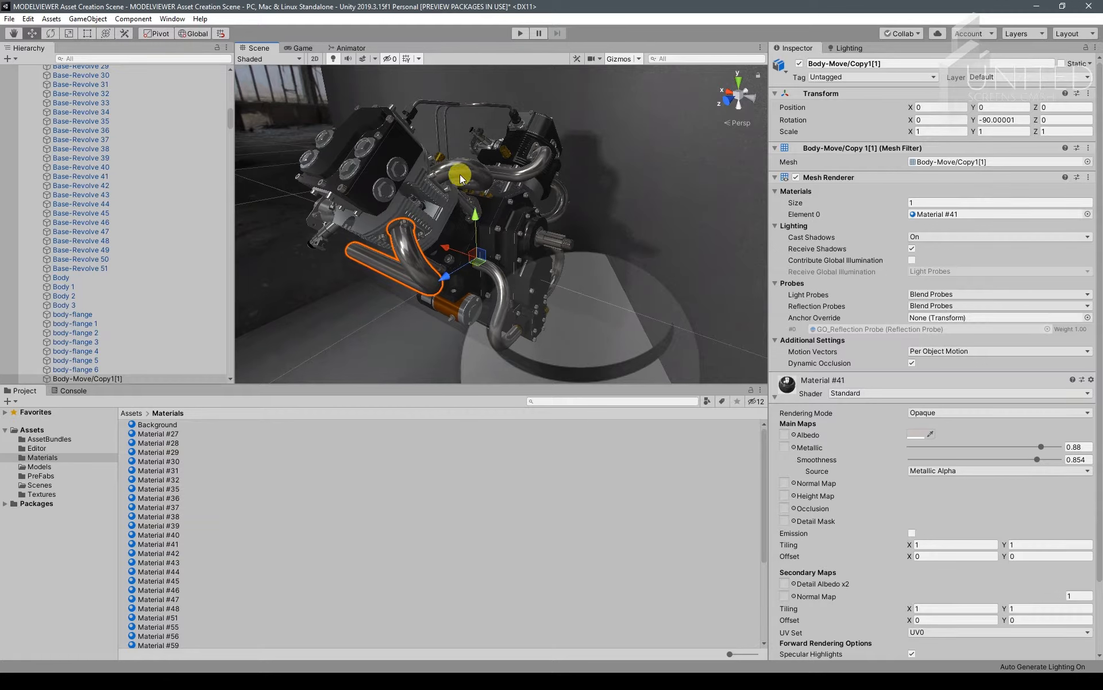
{"action": "left_click", "coordinate": [458, 168]}
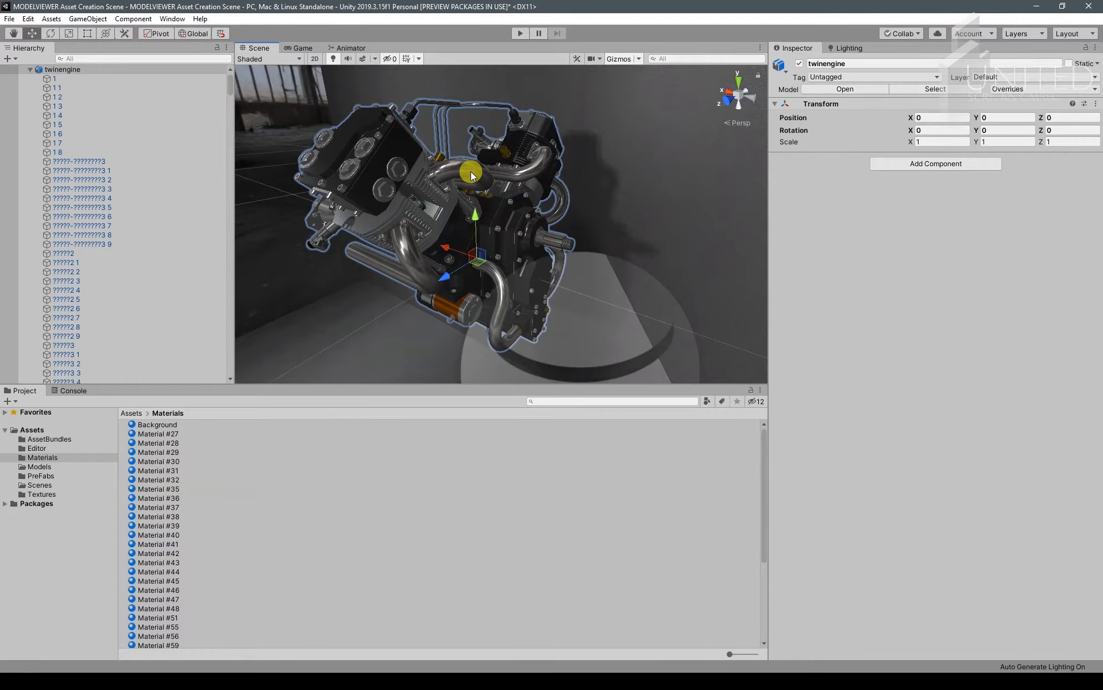
{"action": "left_click", "coordinate": [470, 172]}
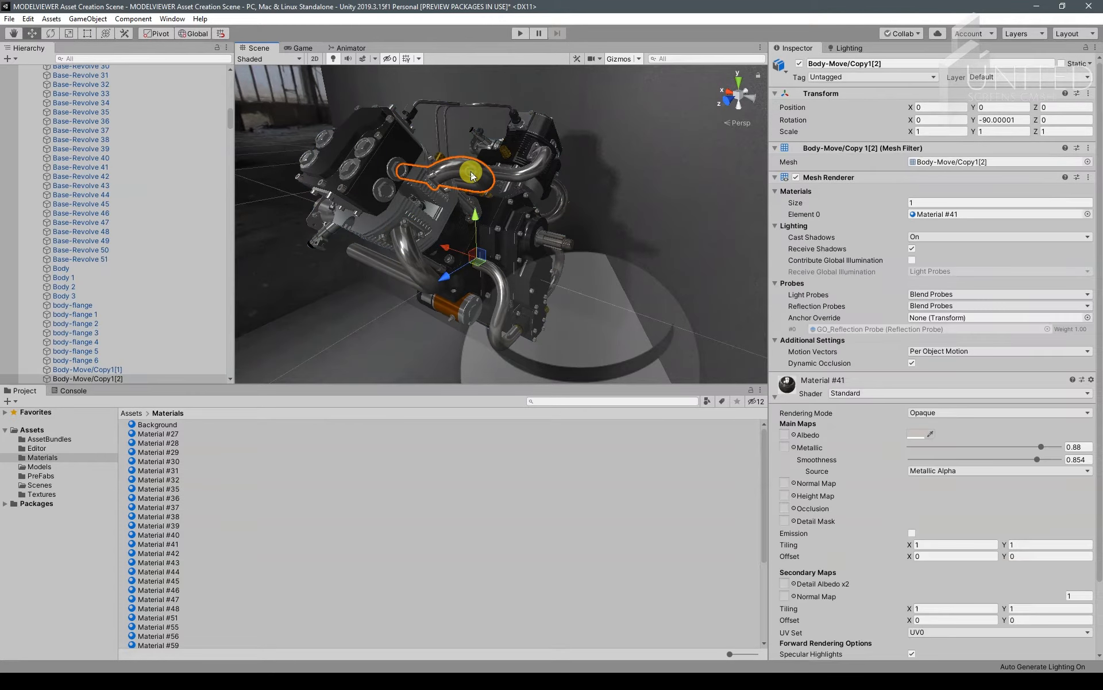
{"action": "left_click", "coordinate": [530, 240]}
{"action": "left_click", "coordinate": [524, 225]}
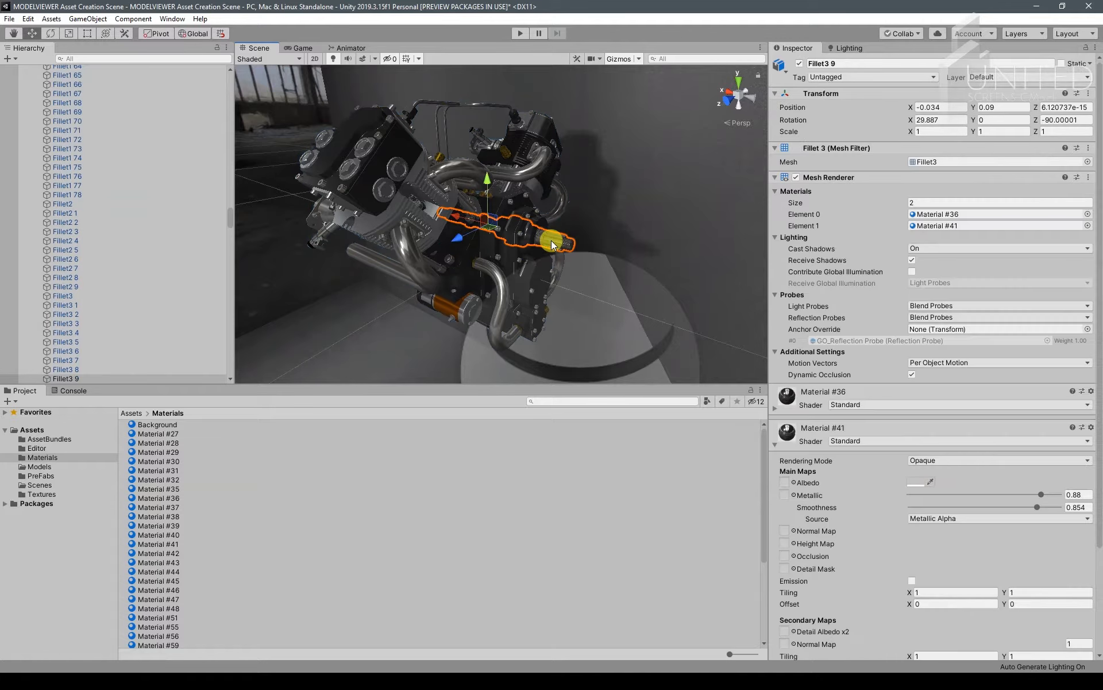
Select the lower exhaust pipe and set the Smoothness of its Material #41 to about 0.512
{"action": "left_click", "coordinate": [407, 245]}
{"action": "left_click", "coordinate": [405, 242]}
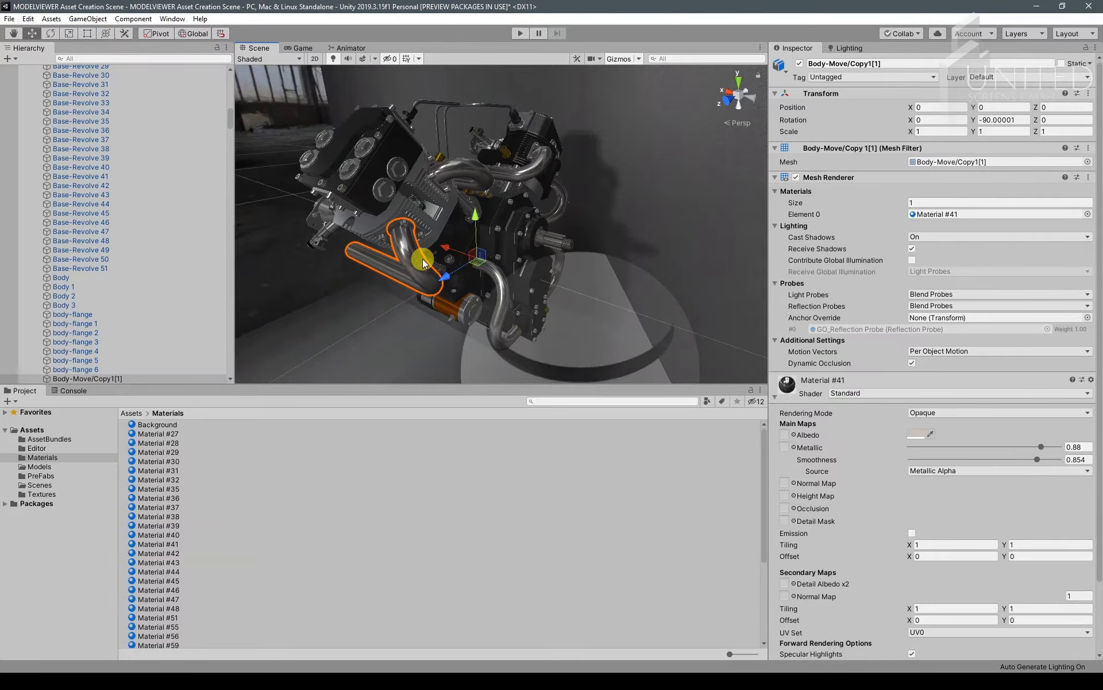
{"action": "left_click_drag", "start_coordinate": [422, 259], "coordinate": [452, 210], "text": "alt"}
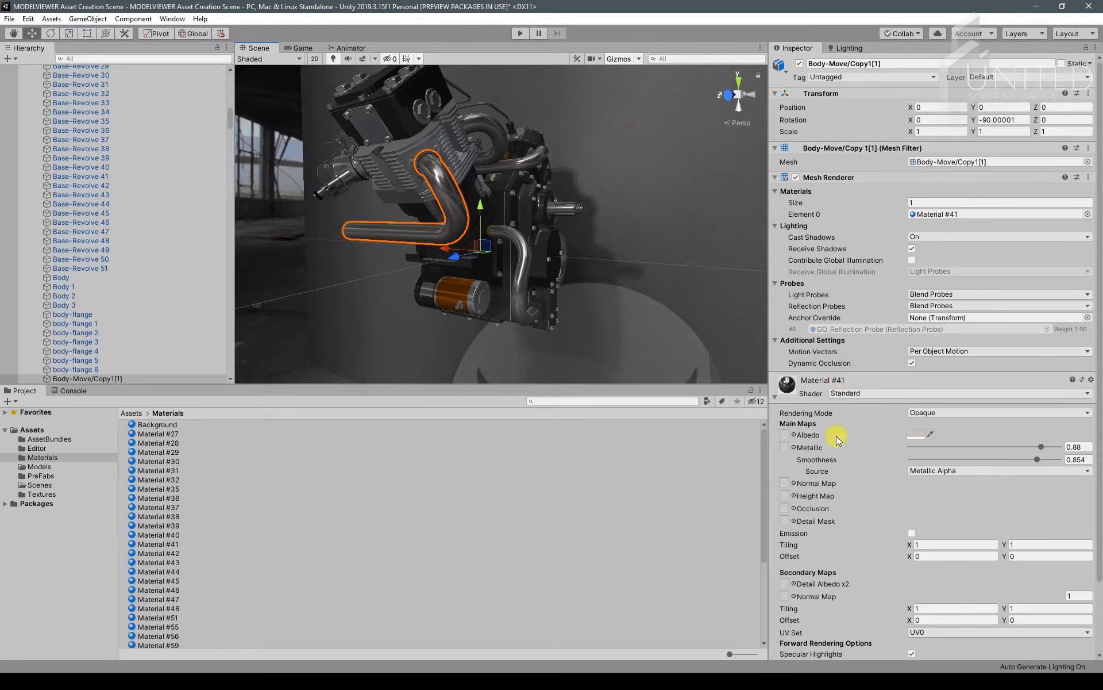
{"action": "left_click", "coordinate": [776, 398]}
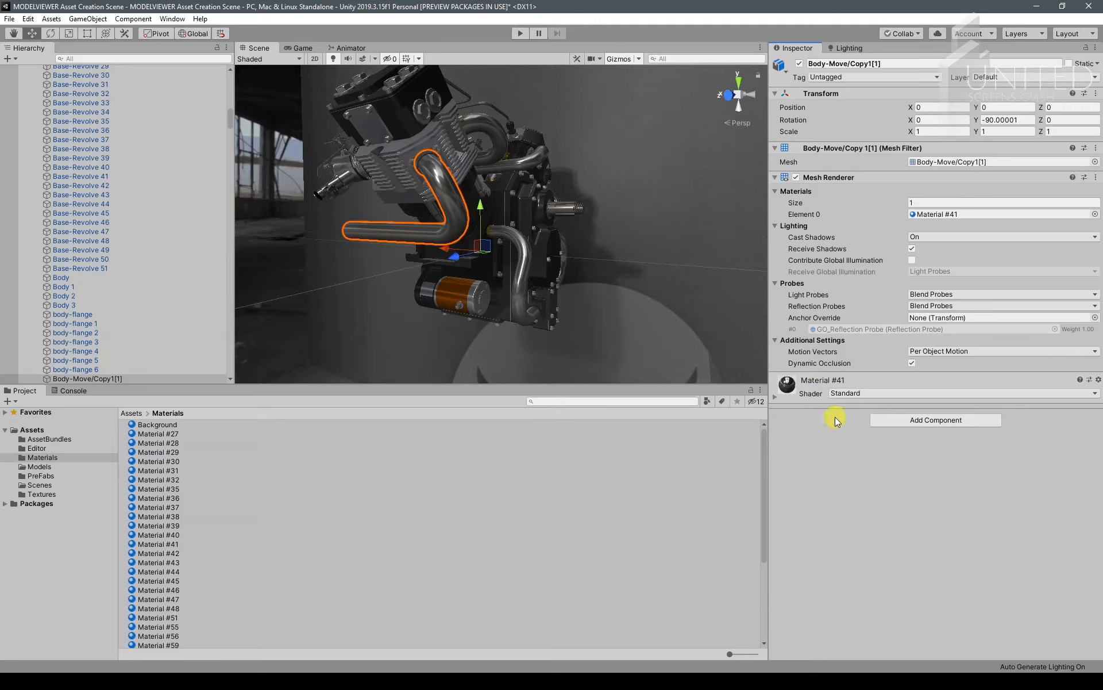
{"action": "left_click", "coordinate": [775, 395]}
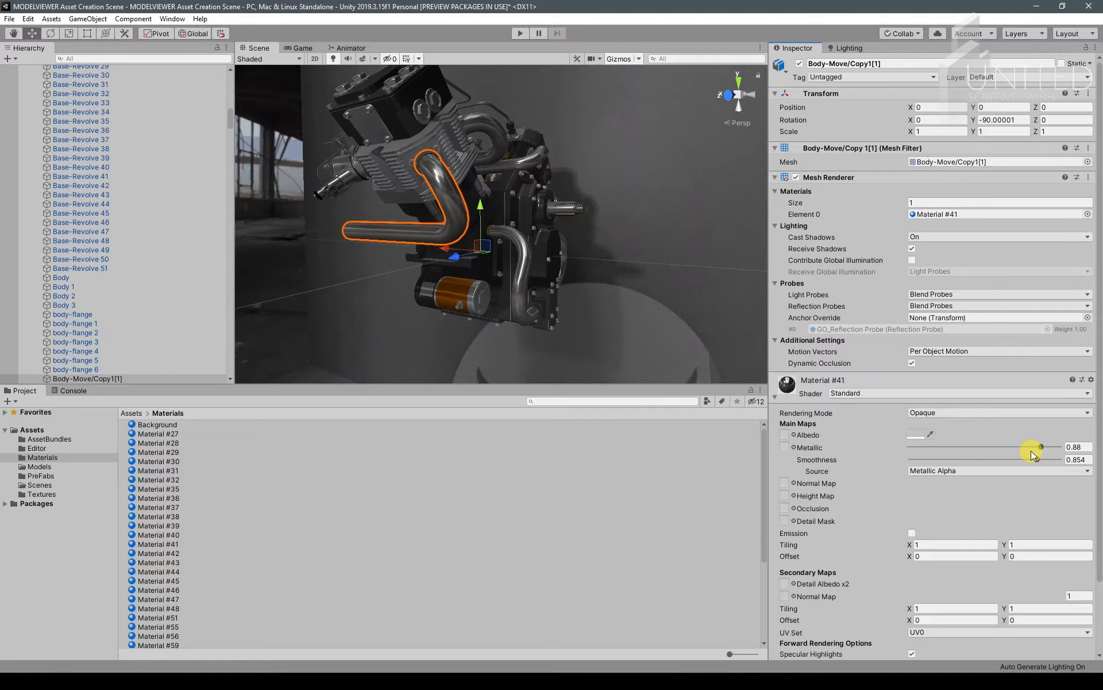
{"action": "left_click_drag", "start_coordinate": [1037, 459], "coordinate": [987, 458]}
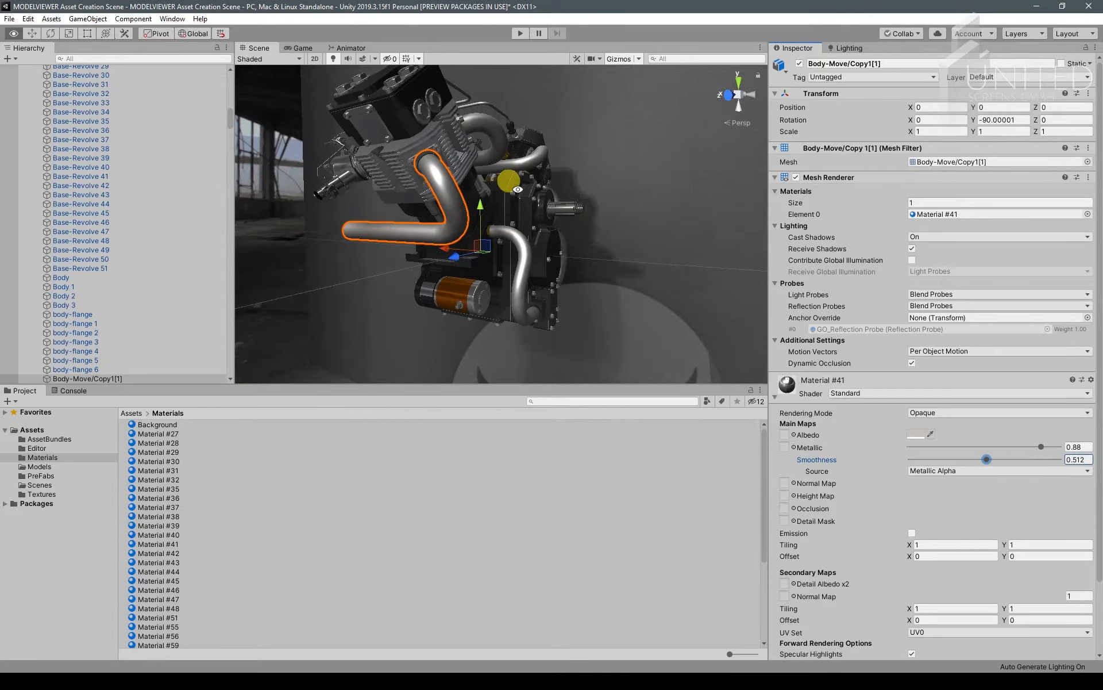
{"action": "left_click_drag", "start_coordinate": [510, 181], "coordinate": [539, 232], "text": "alt"}
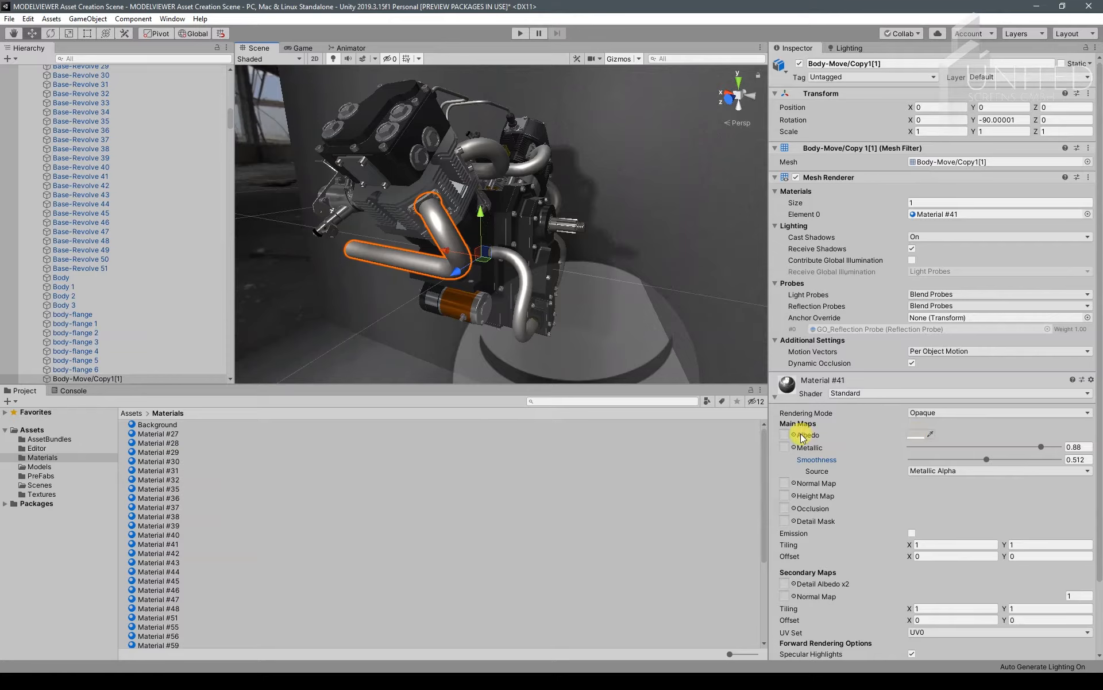
Change the Albedo color of the exhaust pipe's Material #41 to a grey of about B0B0B0
{"action": "left_click", "coordinate": [915, 435]}
{"action": "left_click_drag", "start_coordinate": [871, 256], "coordinate": [787, 215]}
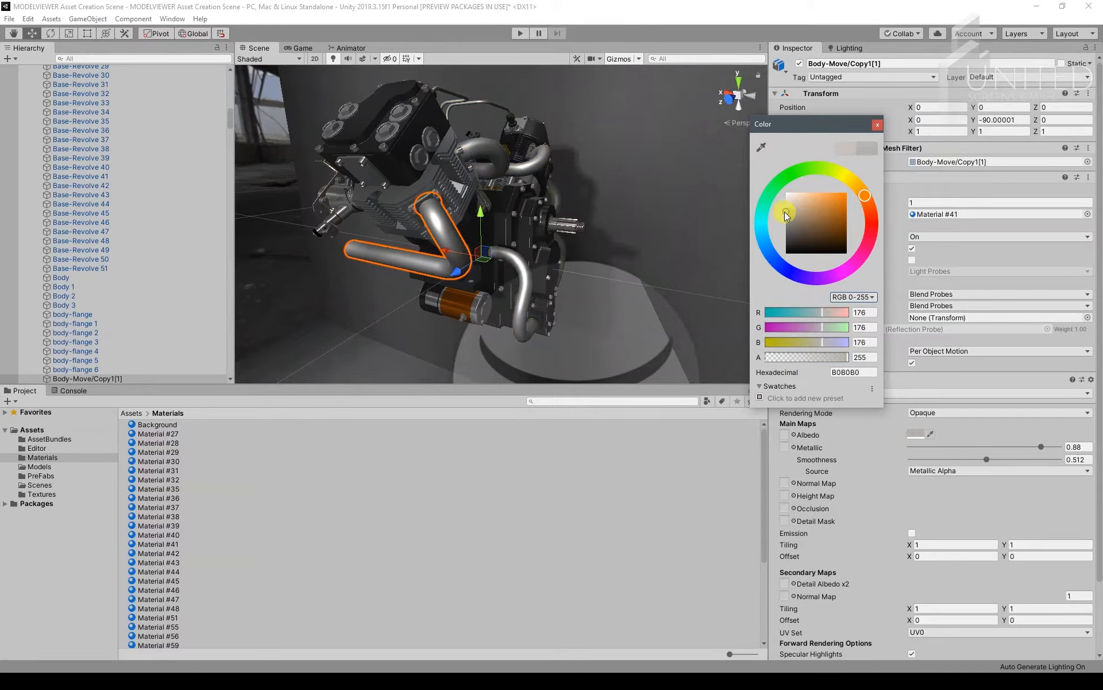
{"action": "left_click", "coordinate": [877, 125]}
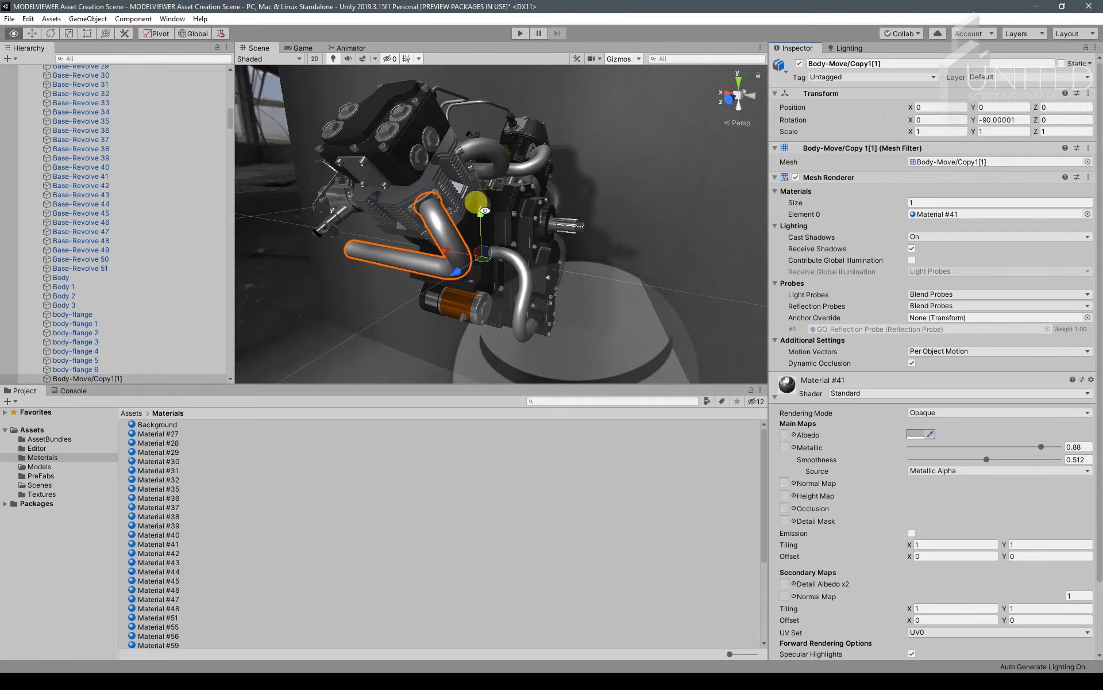
{"action": "left_click_drag", "start_coordinate": [438, 180], "coordinate": [592, 198], "text": "alt"}
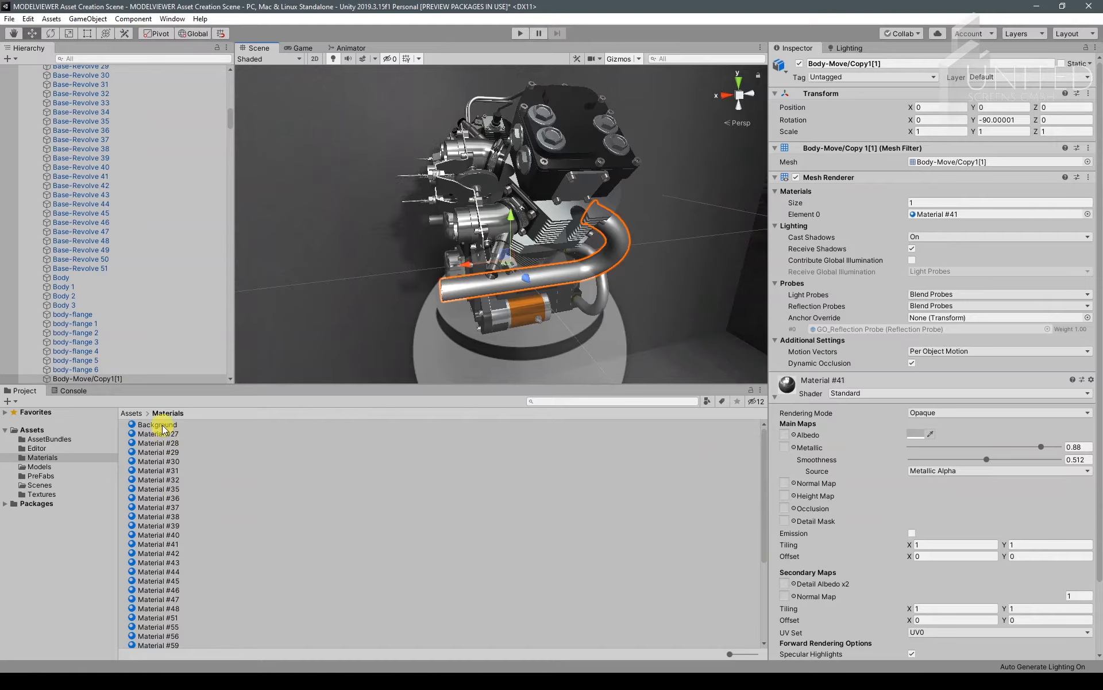
Select Material #41 in the Materials folder and try the Autodesk Interactive shader on it
{"action": "left_click", "coordinate": [159, 544]}
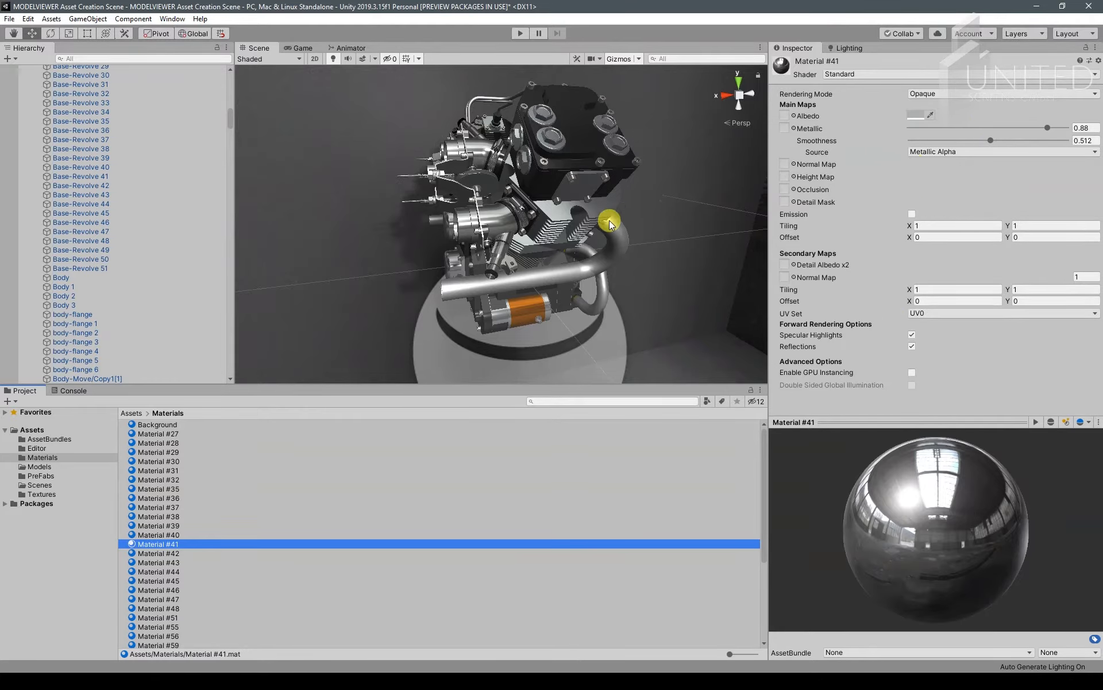
{"action": "left_click_drag", "start_coordinate": [618, 198], "coordinate": [448, 214], "text": "alt"}
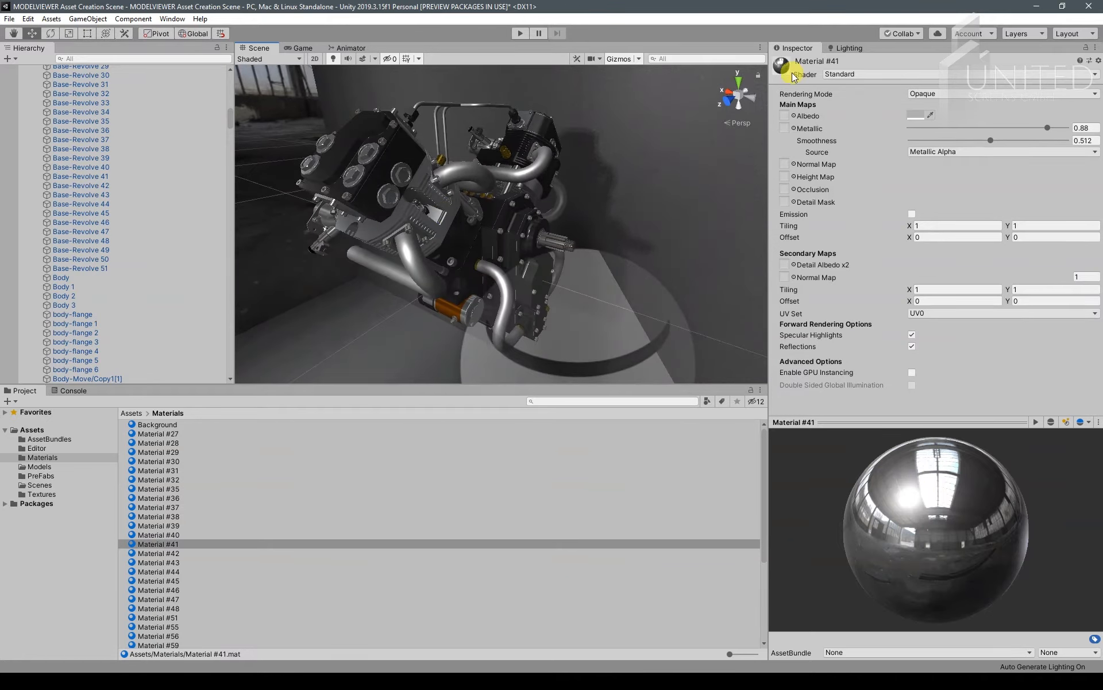
{"action": "left_click", "coordinate": [860, 74]}
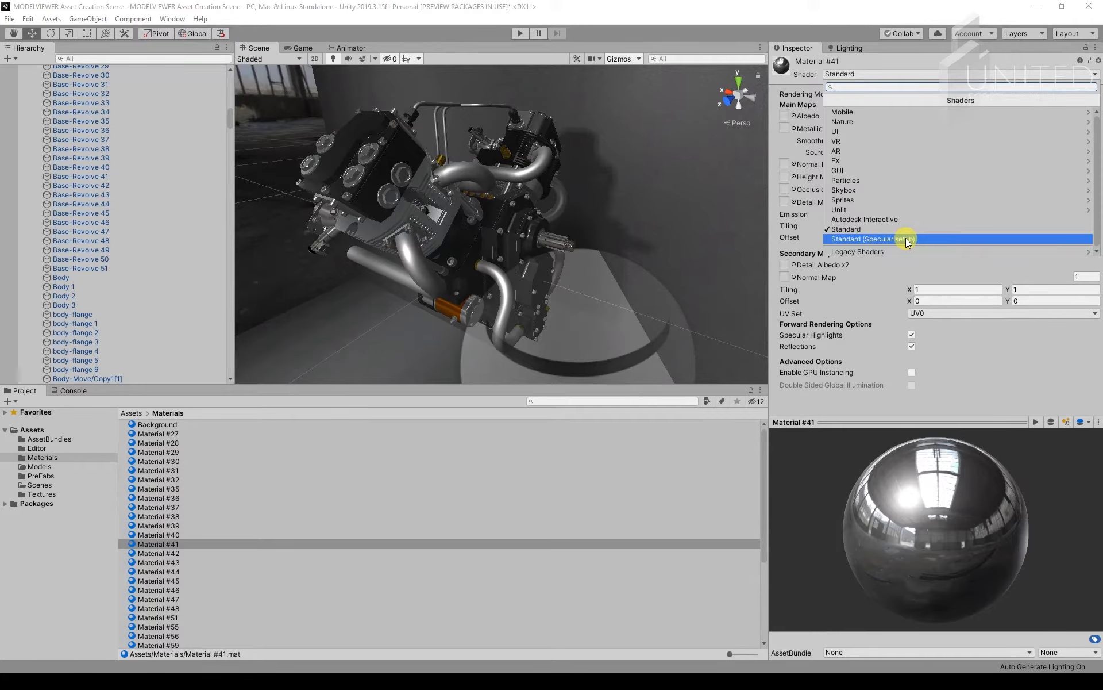
{"action": "left_click", "coordinate": [863, 219]}
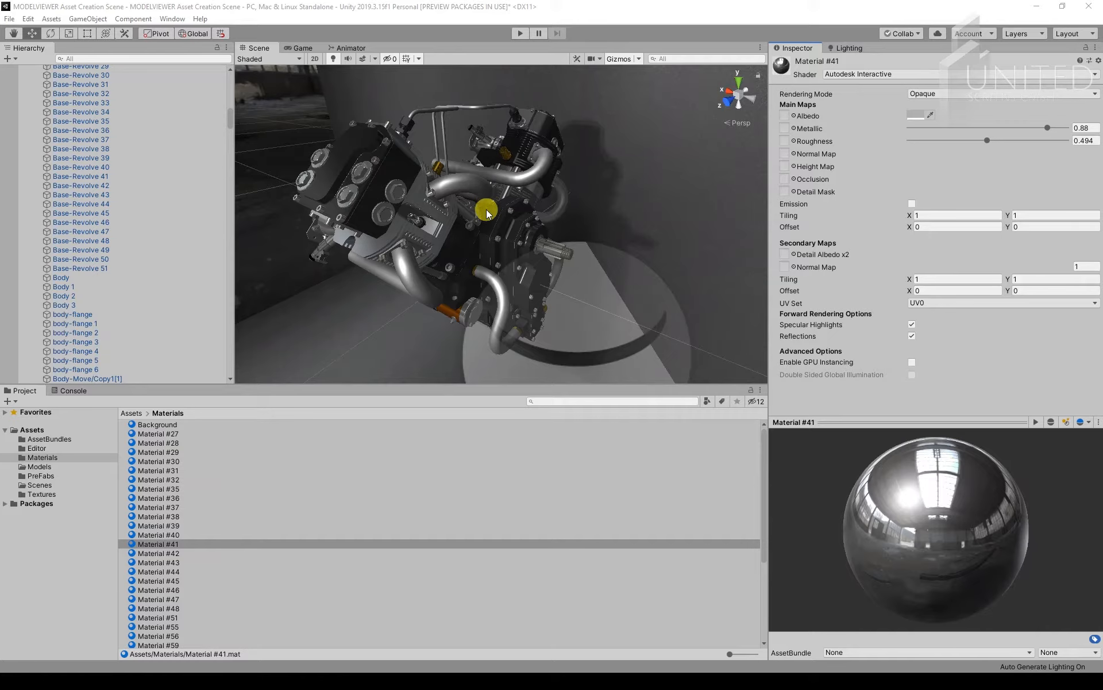
{"action": "left_click_drag", "start_coordinate": [495, 224], "coordinate": [460, 270], "text": "alt"}
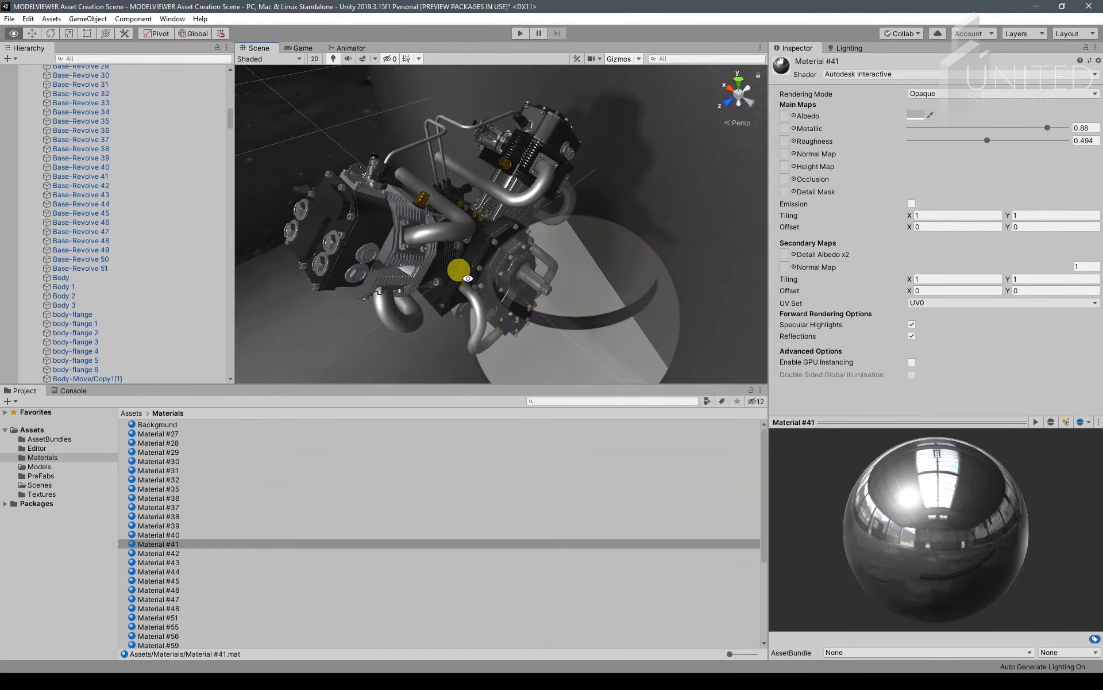
Switch the shader of Material #41 back to Standard
{"action": "left_click", "coordinate": [865, 74]}
{"action": "left_click", "coordinate": [858, 230]}
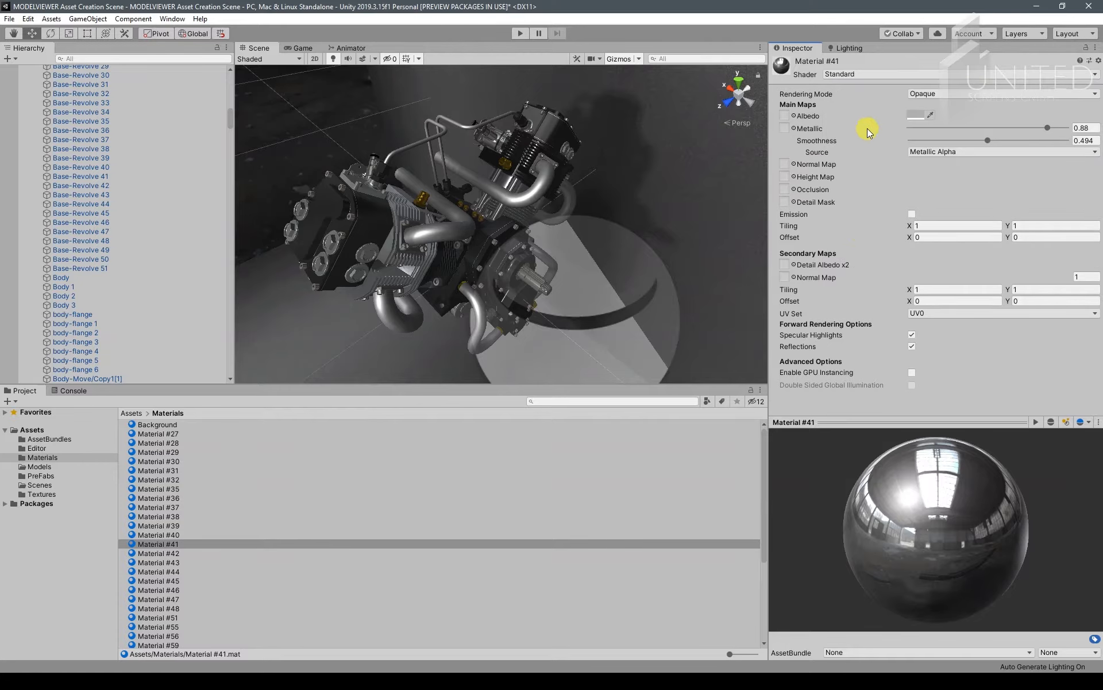
{"action": "left_click_drag", "start_coordinate": [455, 259], "coordinate": [532, 181], "text": "alt"}
Set the shader of Material #41 to Autodesk Interactive
{"action": "left_click", "coordinate": [852, 74]}
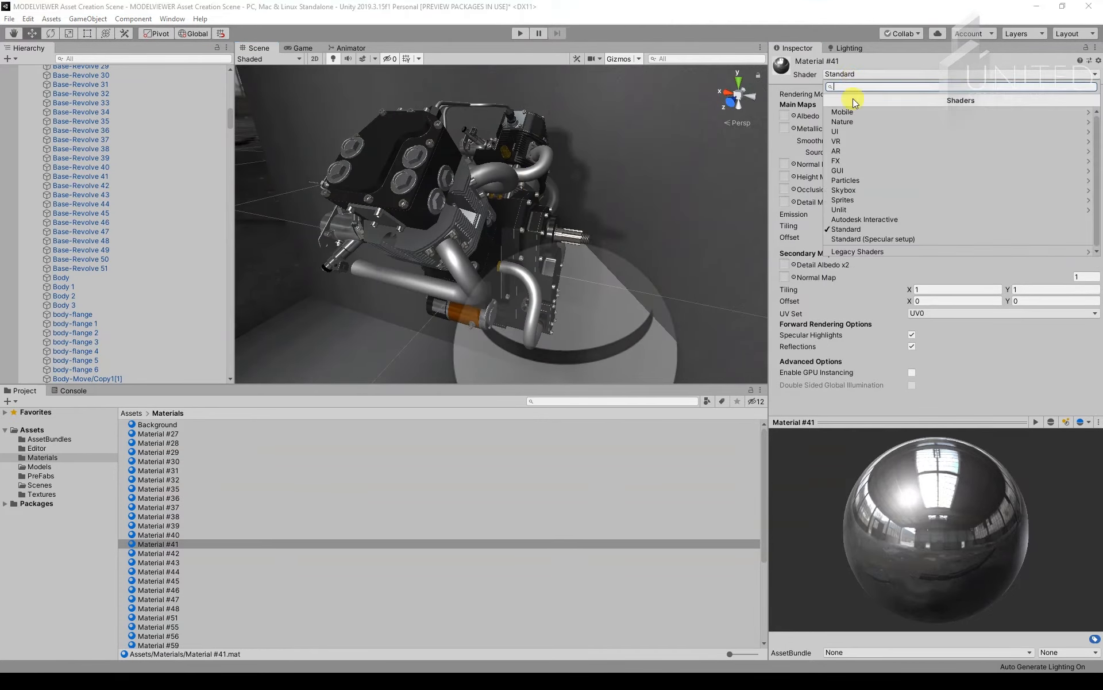
{"action": "left_click", "coordinate": [856, 221]}
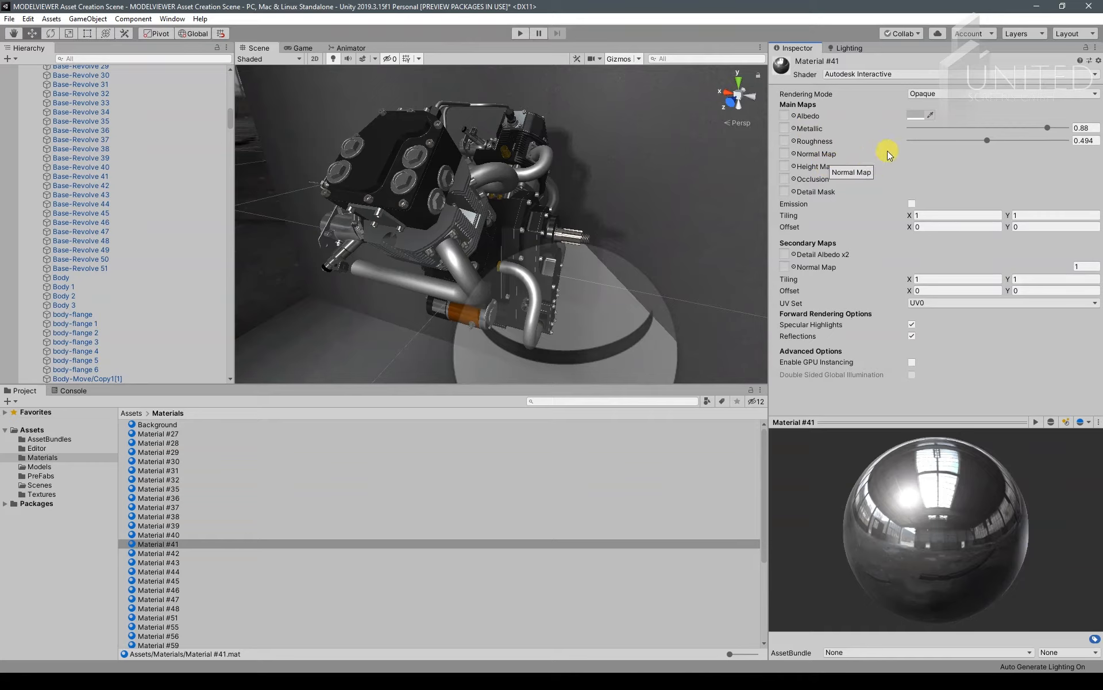
{"action": "left_click_drag", "start_coordinate": [493, 206], "coordinate": [670, 222], "text": "alt"}
{"action": "left_click_drag", "start_coordinate": [478, 263], "coordinate": [591, 181], "text": "alt"}
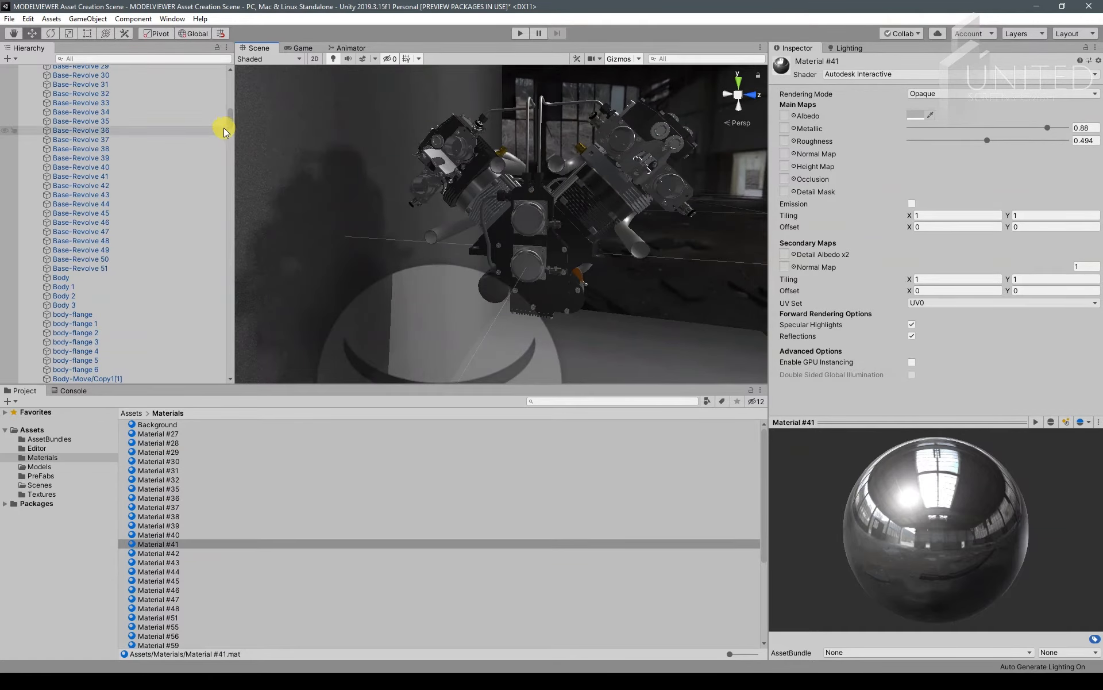
Collapse the twinengine parts list in the scene hierarchy and select the twinengine parent object
{"action": "left_click_drag", "start_coordinate": [229, 122], "coordinate": [230, 88]}
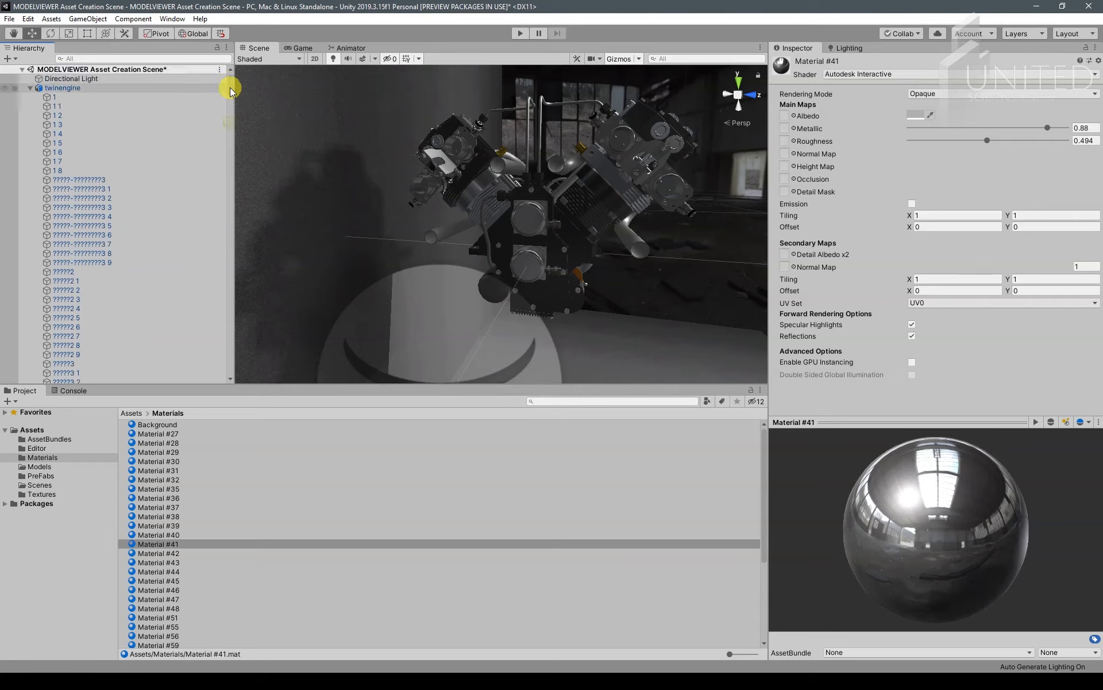
{"action": "left_click", "coordinate": [30, 88]}
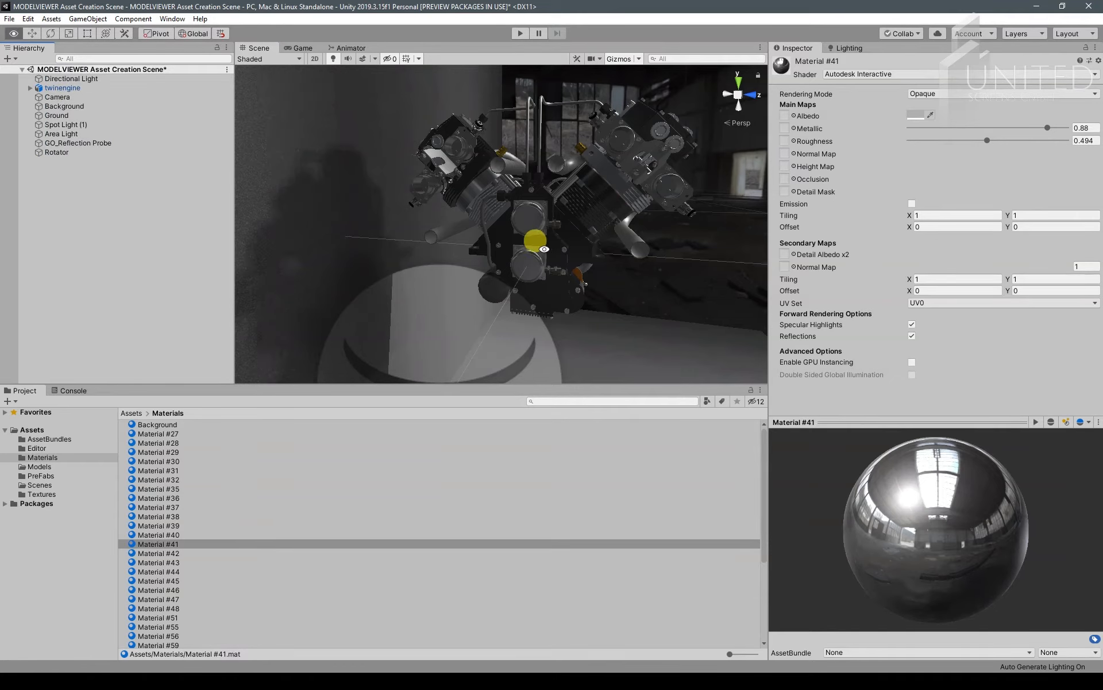
{"action": "left_click", "coordinate": [53, 88]}
Examine the engine's position relative to its pivot in perspective and in the orthographic front, right and top views
{"action": "left_click_drag", "start_coordinate": [546, 236], "coordinate": [573, 226], "text": "alt"}
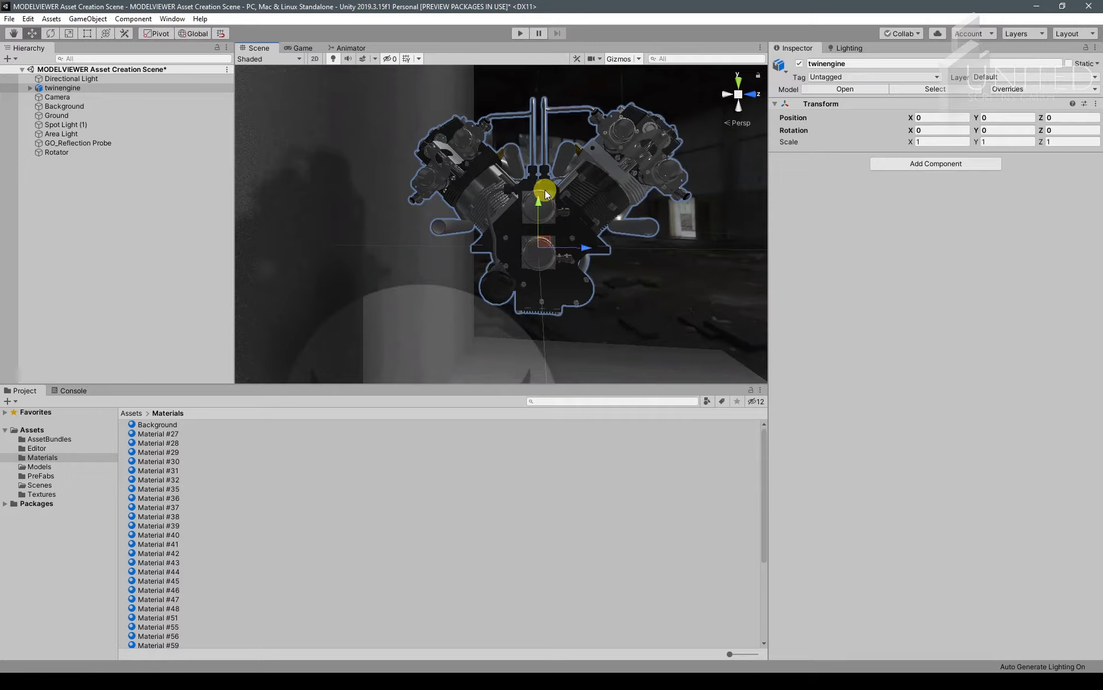
{"action": "left_click_drag", "start_coordinate": [611, 187], "coordinate": [568, 194], "text": "alt"}
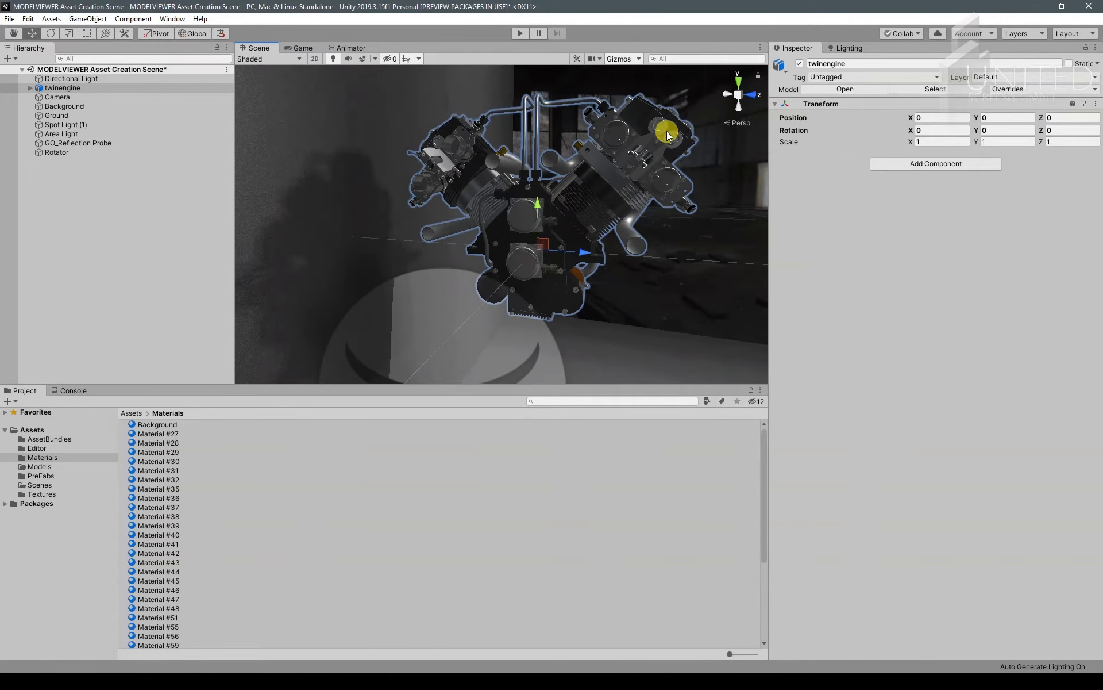
{"action": "left_click", "coordinate": [740, 124]}
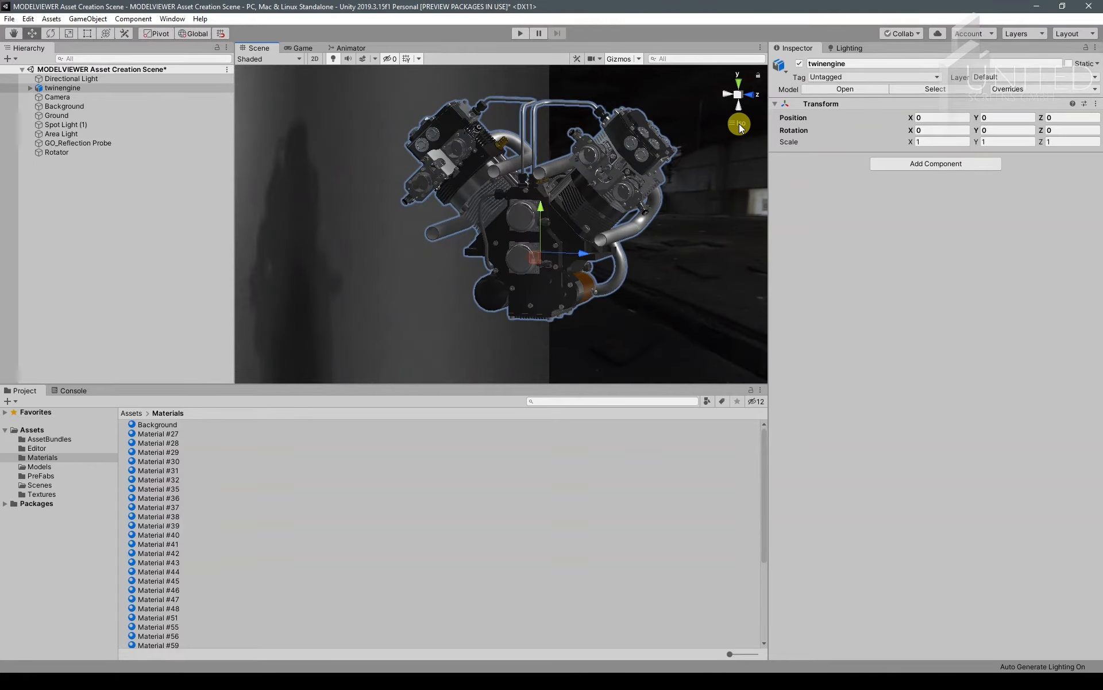
{"action": "left_click", "coordinate": [748, 95]}
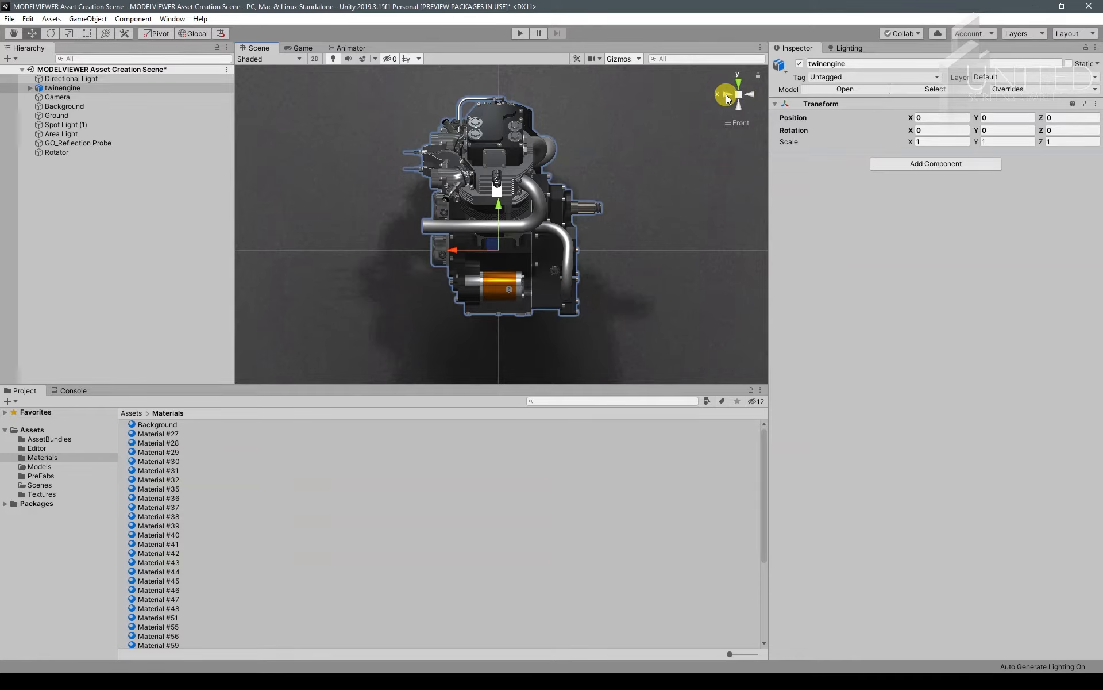
{"action": "left_click", "coordinate": [726, 94]}
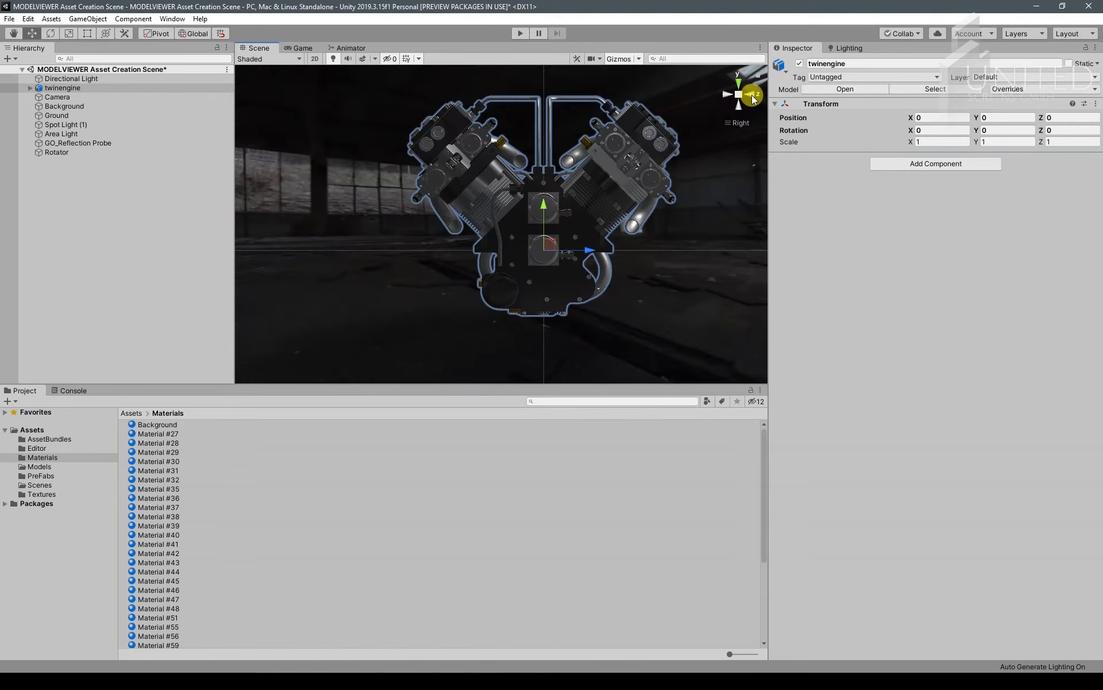
{"action": "left_click", "coordinate": [751, 94]}
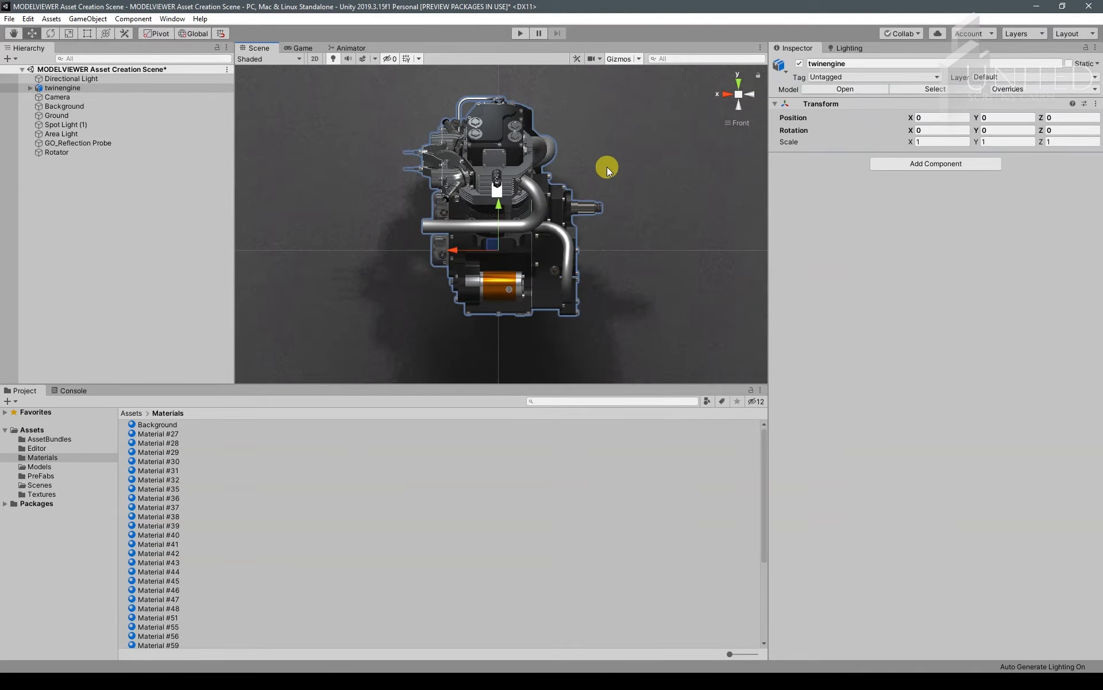
{"action": "left_click_drag", "start_coordinate": [681, 208], "coordinate": [547, 282], "text": "alt"}
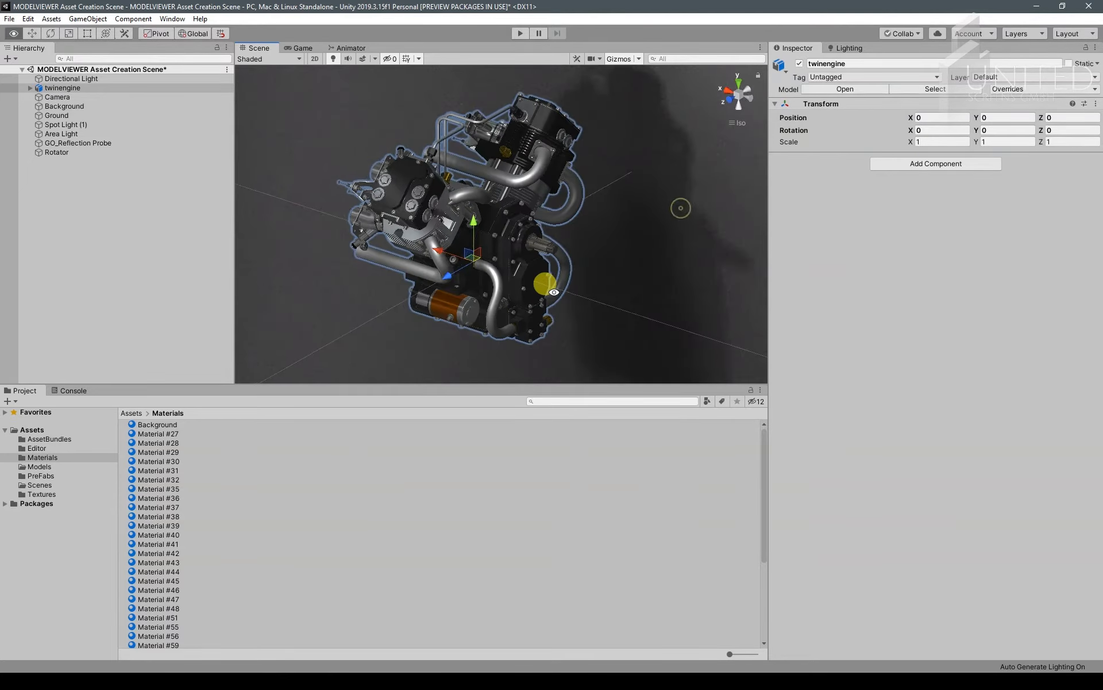
{"action": "left_click", "coordinate": [727, 101]}
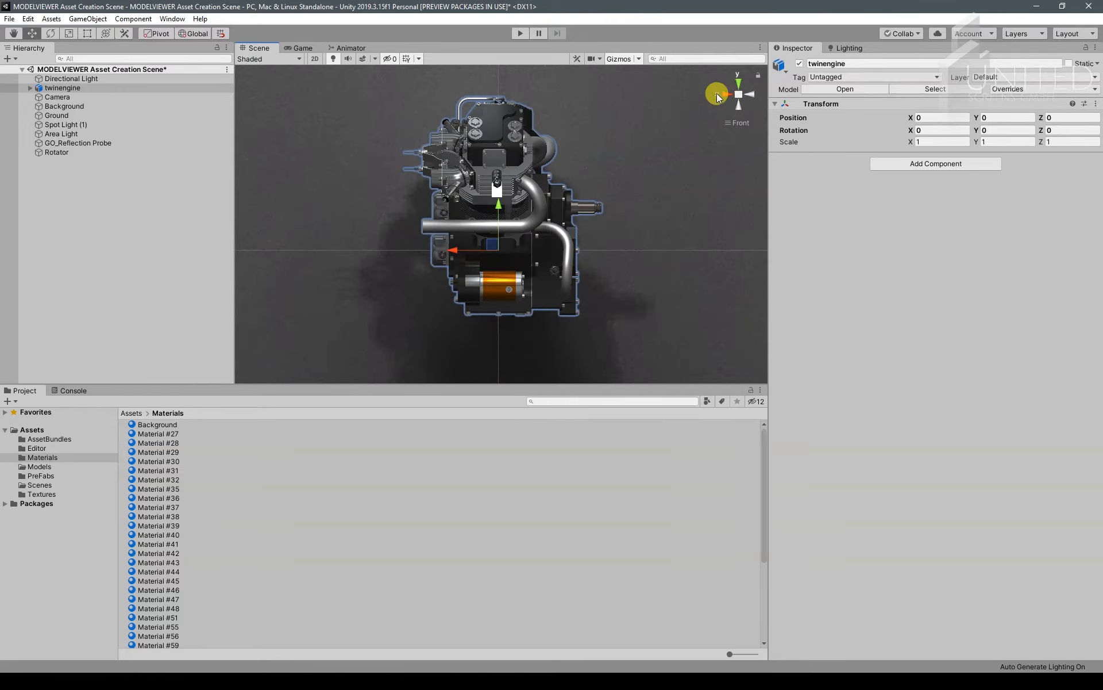
{"action": "left_click", "coordinate": [740, 83]}
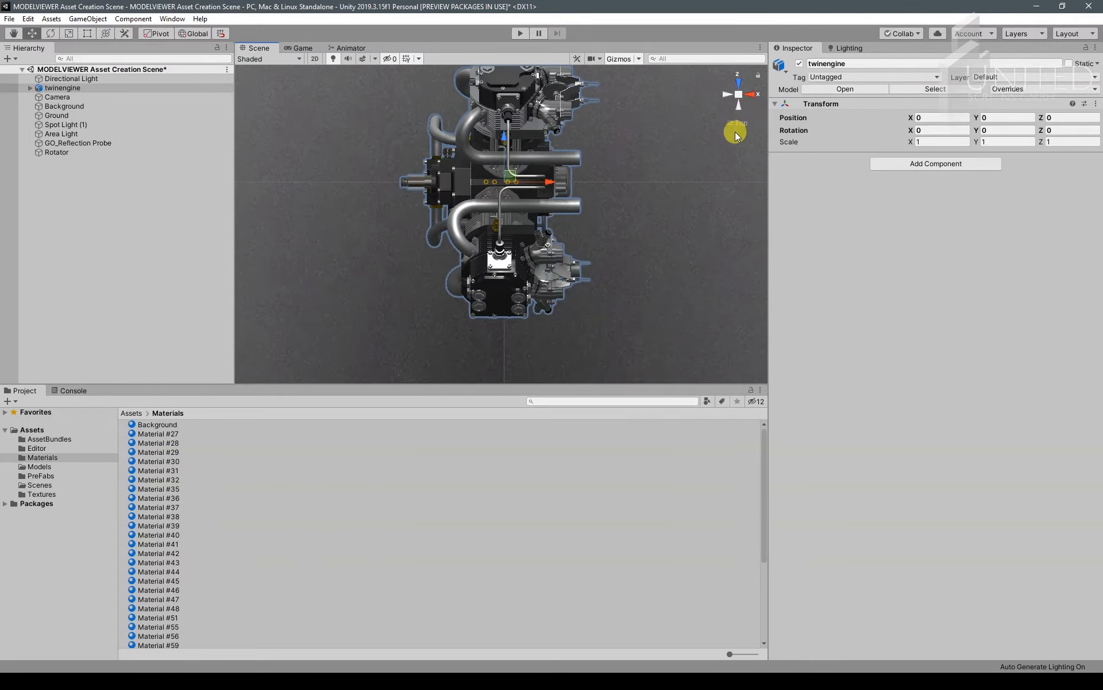
{"action": "left_click", "coordinate": [750, 94]}
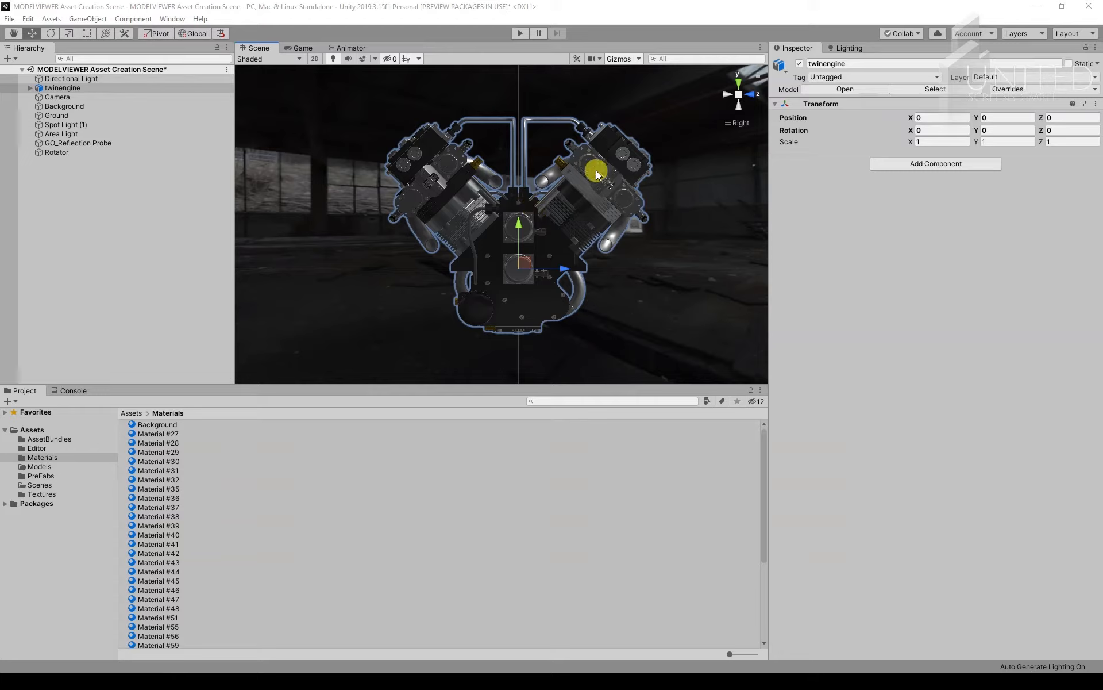
Select all child parts of twinengine while leaving the parent object itself out of the selection
{"action": "left_click", "coordinate": [29, 87]}
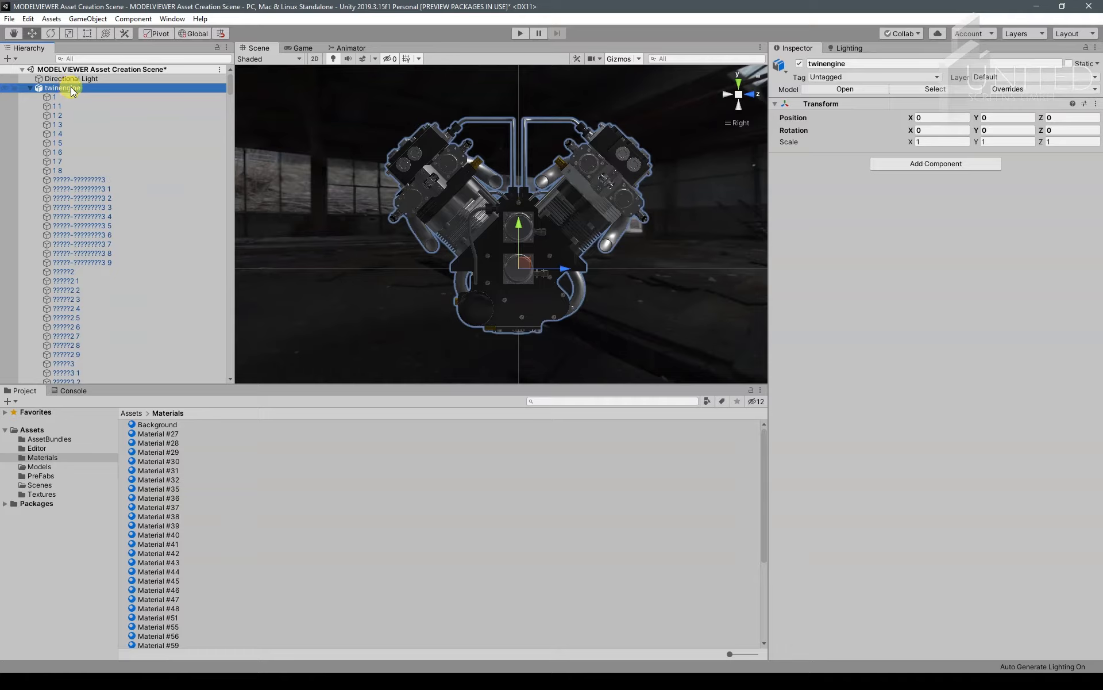
{"action": "left_click", "coordinate": [31, 88]}
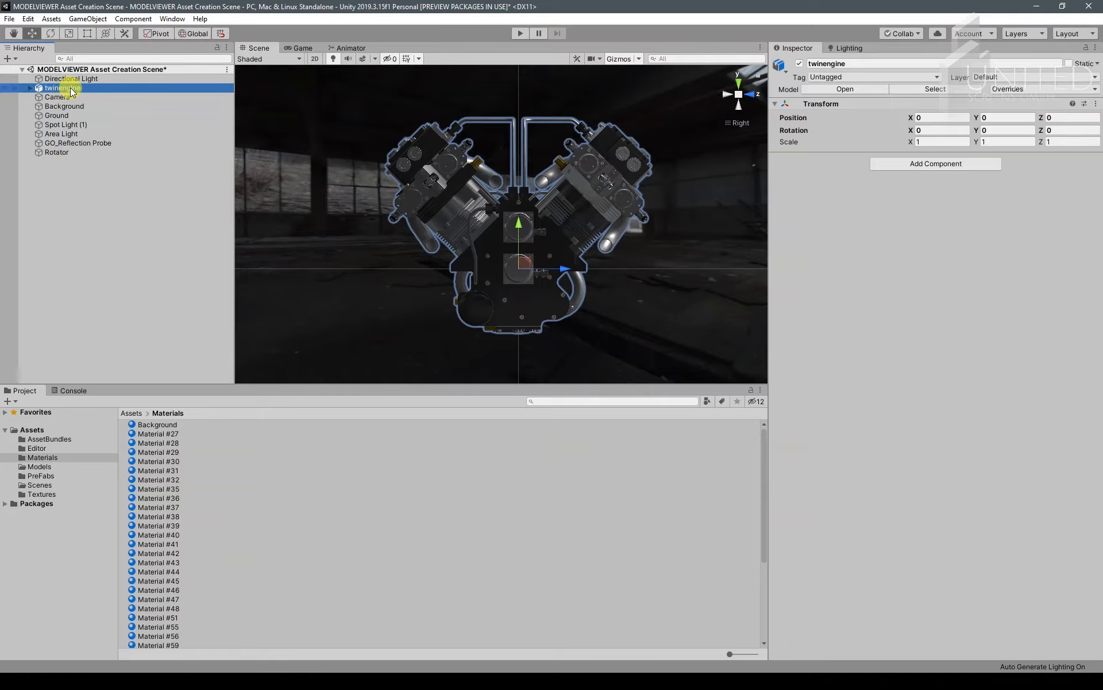
{"action": "right_click", "coordinate": [66, 90]}
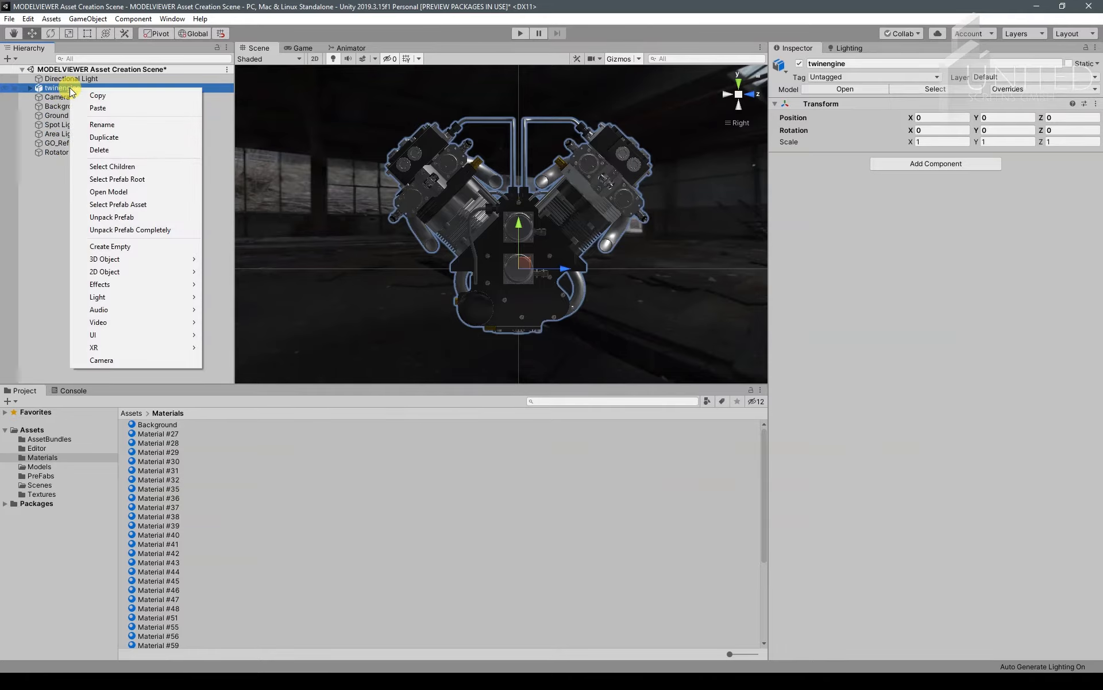
{"action": "left_click", "coordinate": [123, 166]}
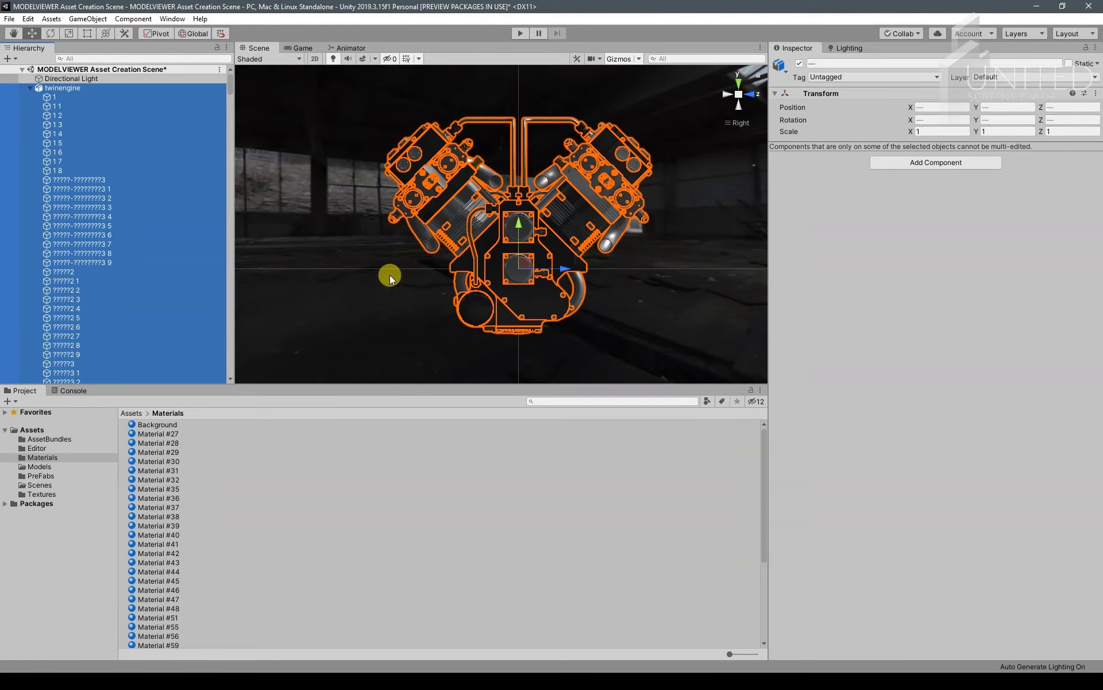
{"action": "left_click", "coordinate": [75, 89], "text": "ctrl"}
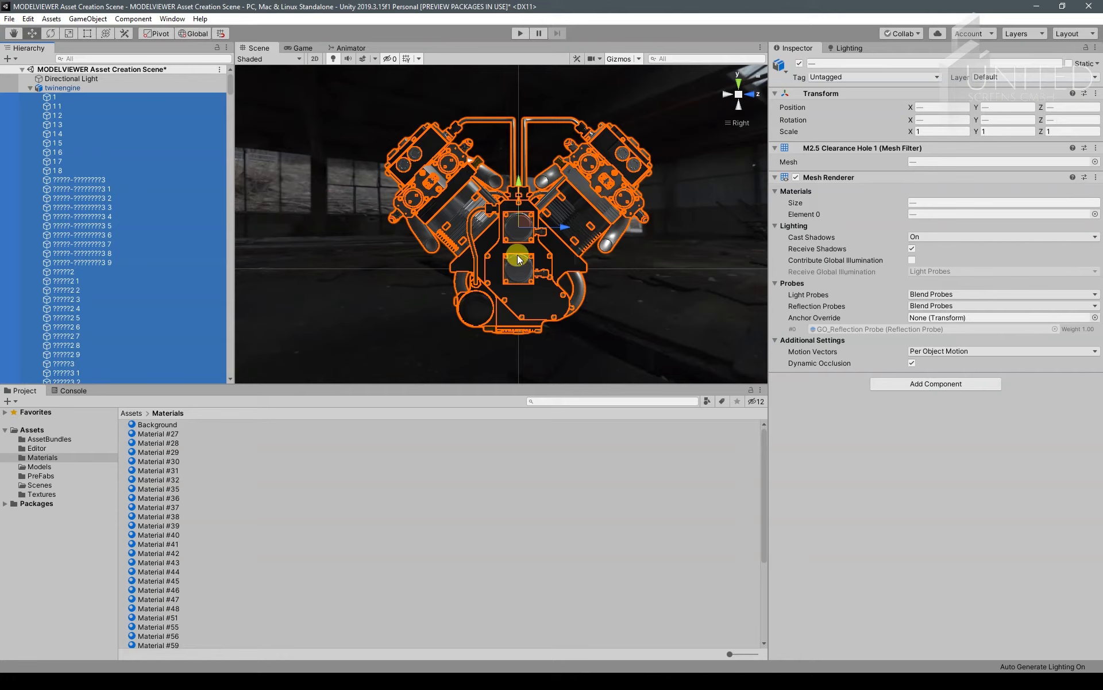
Move the selected engine parts down and slightly sideways to centre them on the twinengine pivot, then reselect the collapsed parent
{"action": "middle_click_drag", "start_coordinate": [519, 183], "coordinate": [519, 224]}
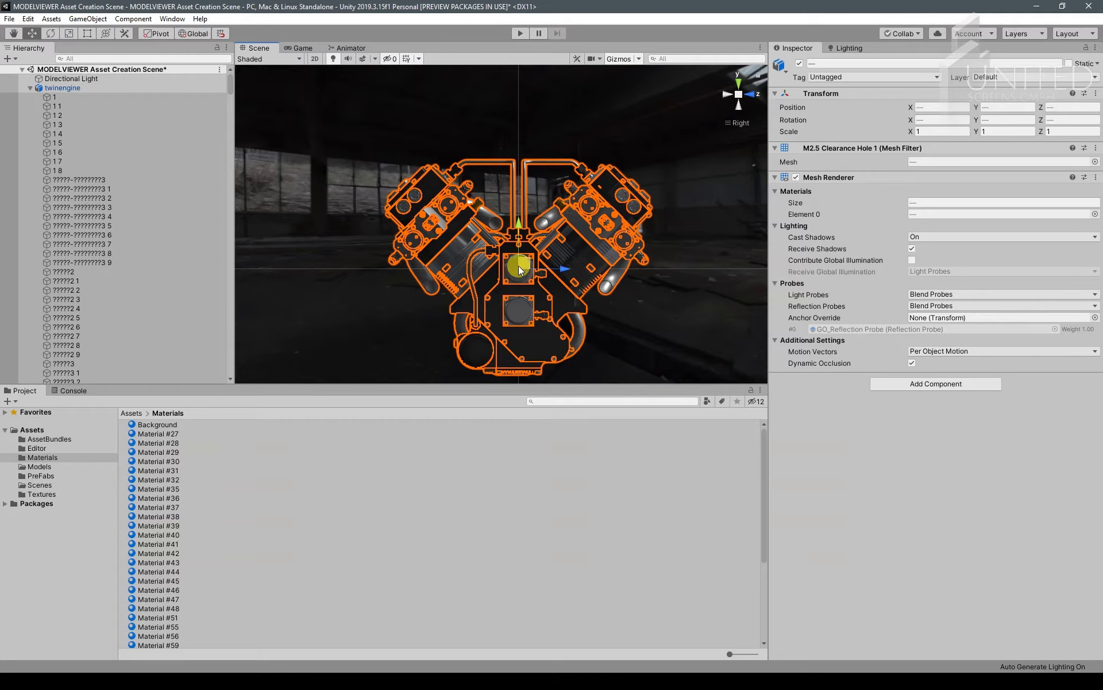
{"action": "left_click", "coordinate": [752, 96]}
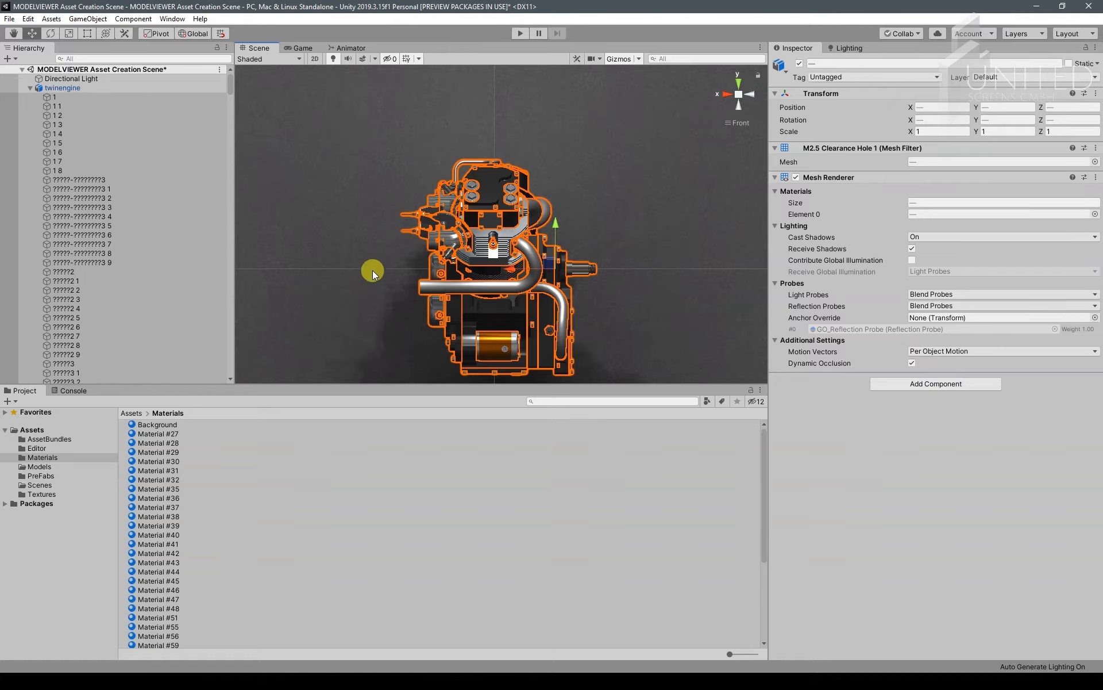
{"action": "mouse_move", "coordinate": [513, 271]}
{"action": "left_mouse_down"}
{"action": "mouse_move", "coordinate": [532, 270]}
{"action": "mouse_move", "coordinate": [515, 274]}
{"action": "left_mouse_up"}
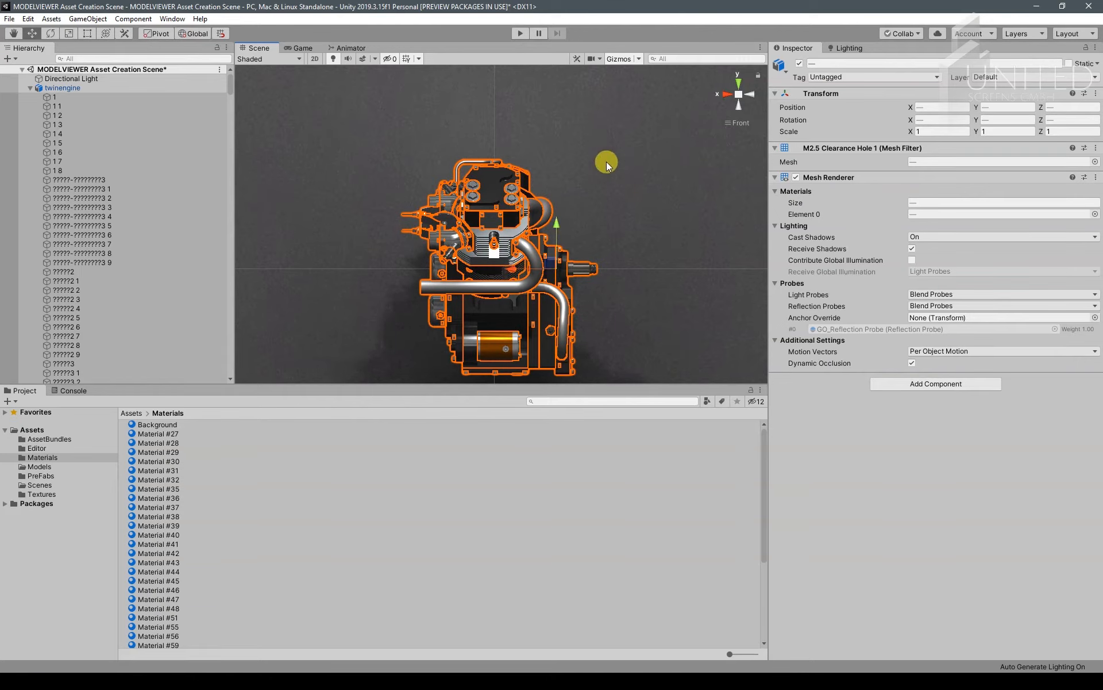
{"action": "left_click", "coordinate": [71, 88]}
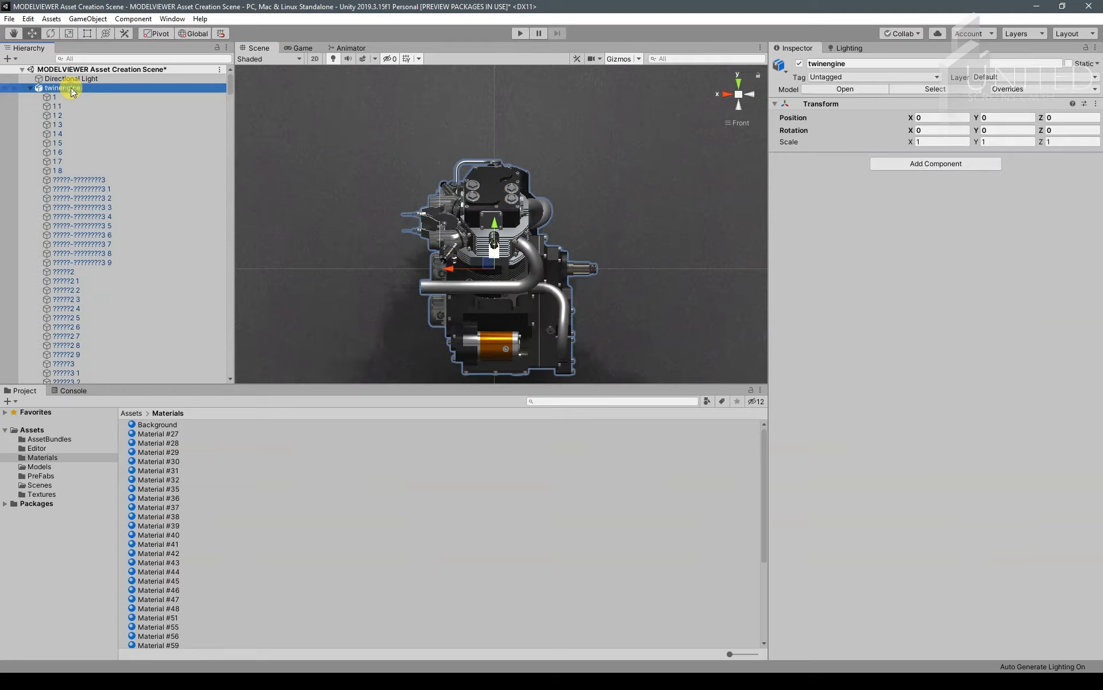
{"action": "left_click", "coordinate": [30, 88]}
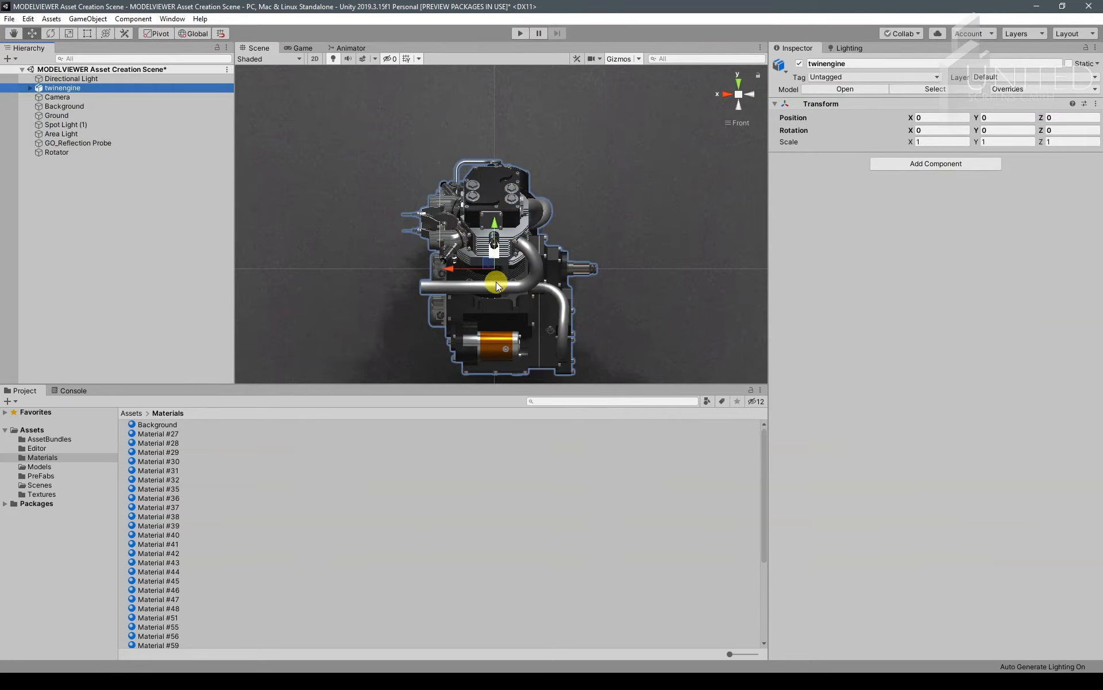
Return the scene to a perspective view and make twinengine a child of the Rotator object
{"action": "left_click_drag", "start_coordinate": [458, 251], "coordinate": [521, 288], "text": "alt"}
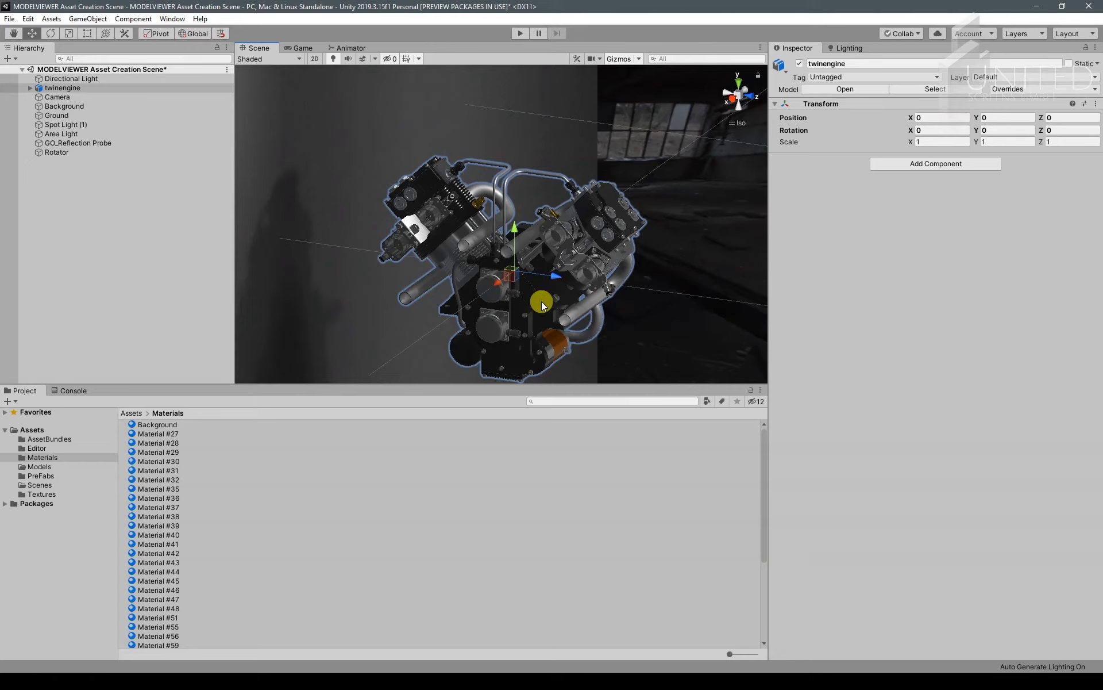
{"action": "left_click_drag", "start_coordinate": [586, 256], "coordinate": [547, 198], "text": "alt"}
{"action": "left_click", "coordinate": [740, 122]}
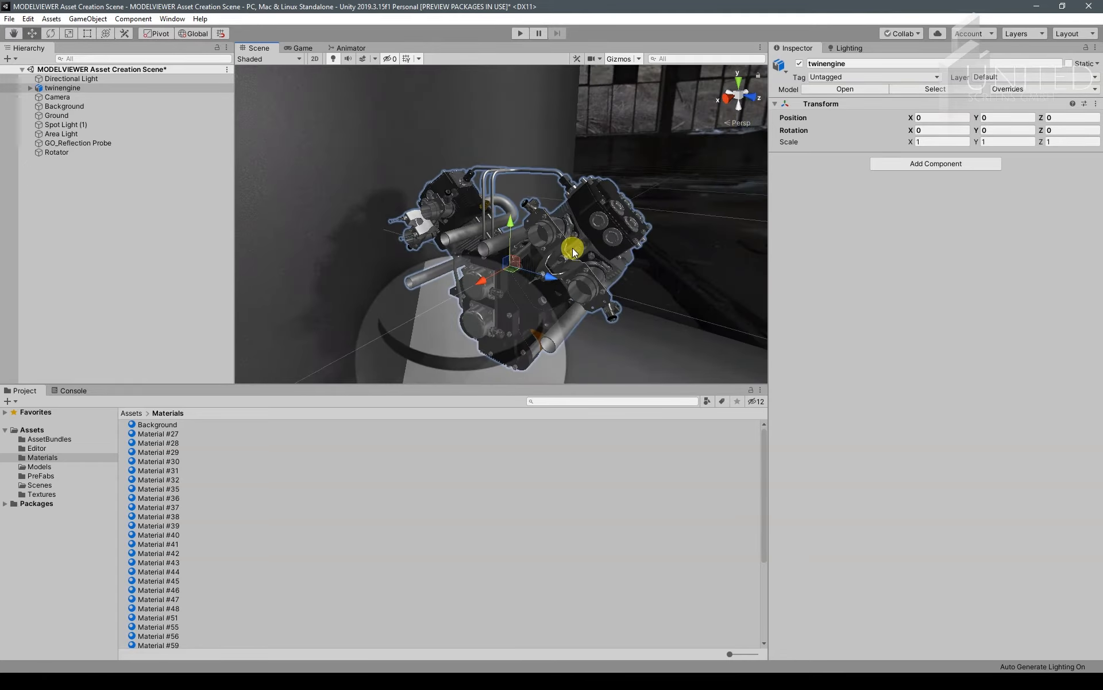
{"action": "left_click_drag", "start_coordinate": [574, 251], "coordinate": [495, 244], "text": "alt"}
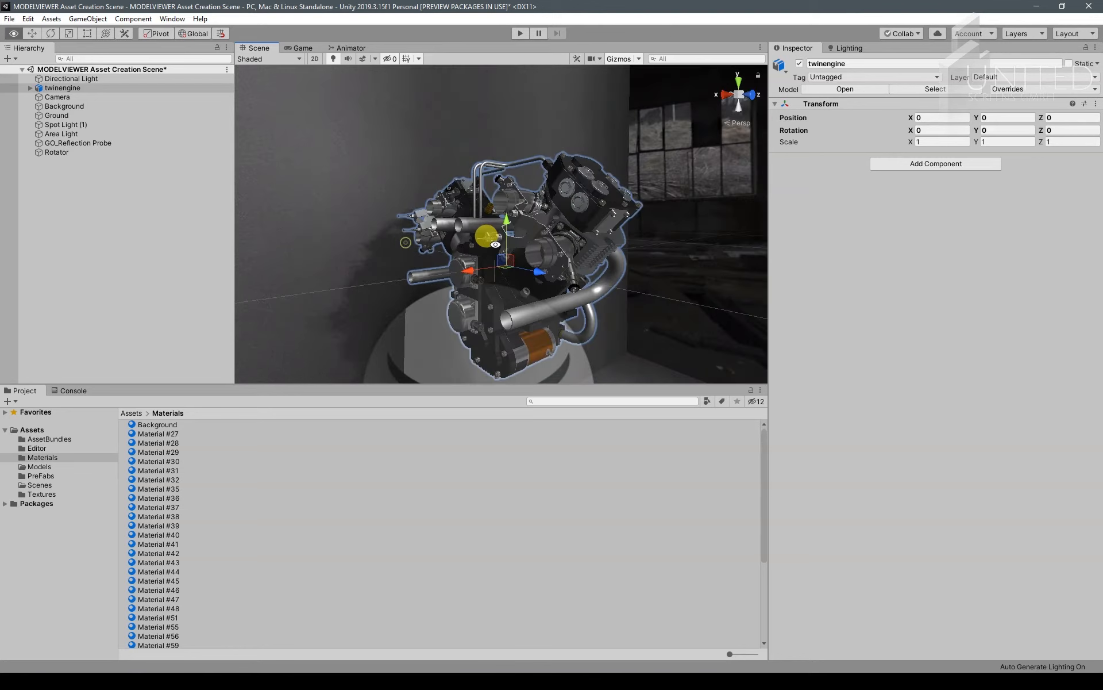
{"action": "left_click", "coordinate": [63, 87]}
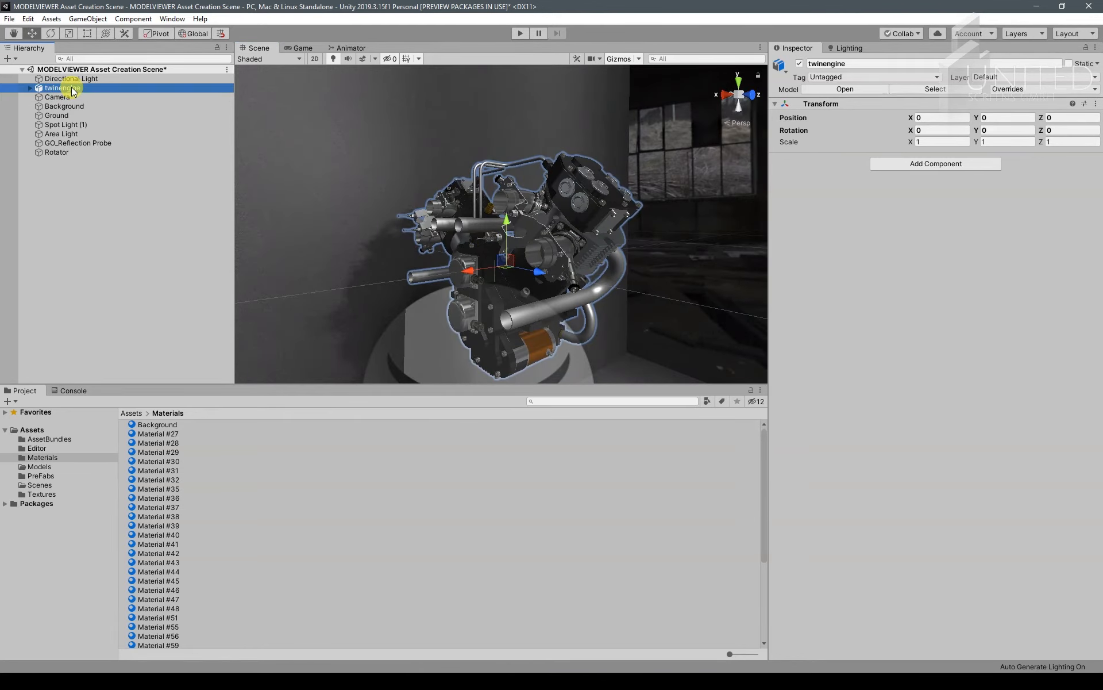
{"action": "left_click_drag", "start_coordinate": [73, 92], "coordinate": [59, 154]}
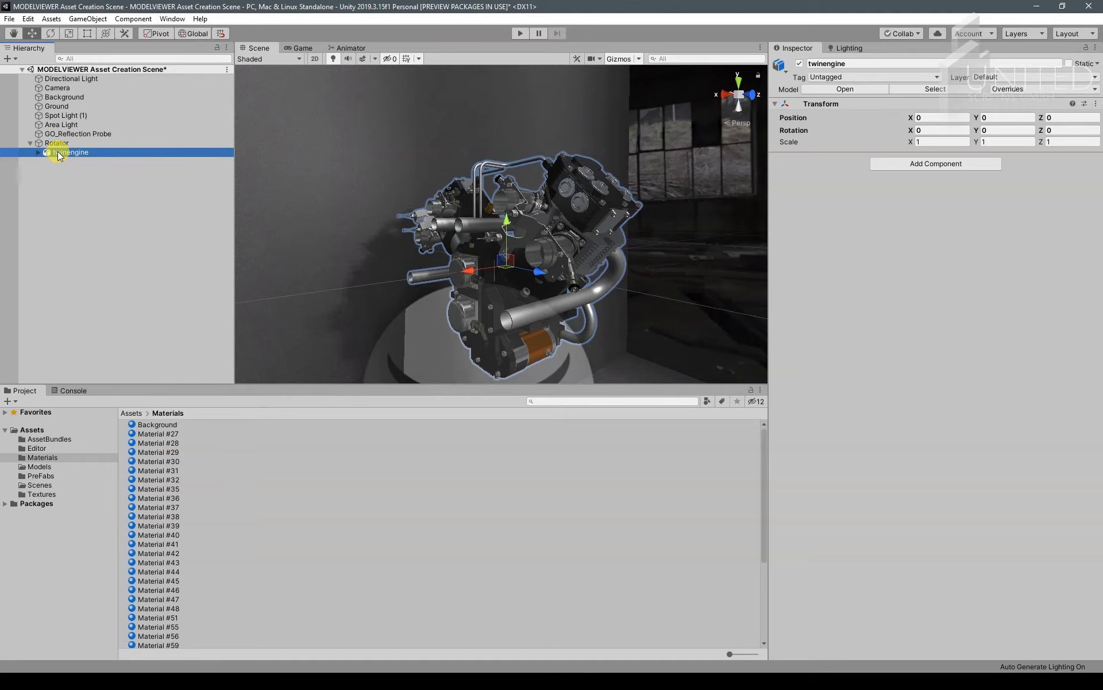
Run the scene in play mode and test rotating the engine and zooming it in and out
{"action": "left_click", "coordinate": [522, 34]}
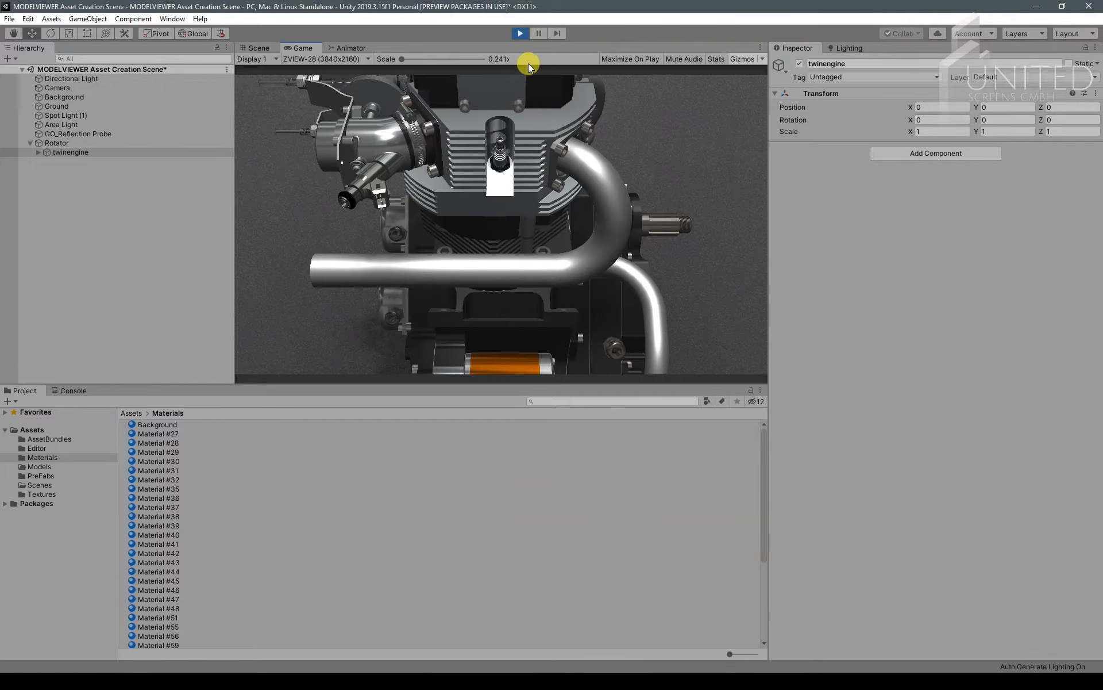
{"action": "left_click_drag", "start_coordinate": [536, 193], "coordinate": [464, 201]}
{"action": "scroll", "coordinate": [471, 191], "scroll_direction": "down", "scroll_amount": 5}
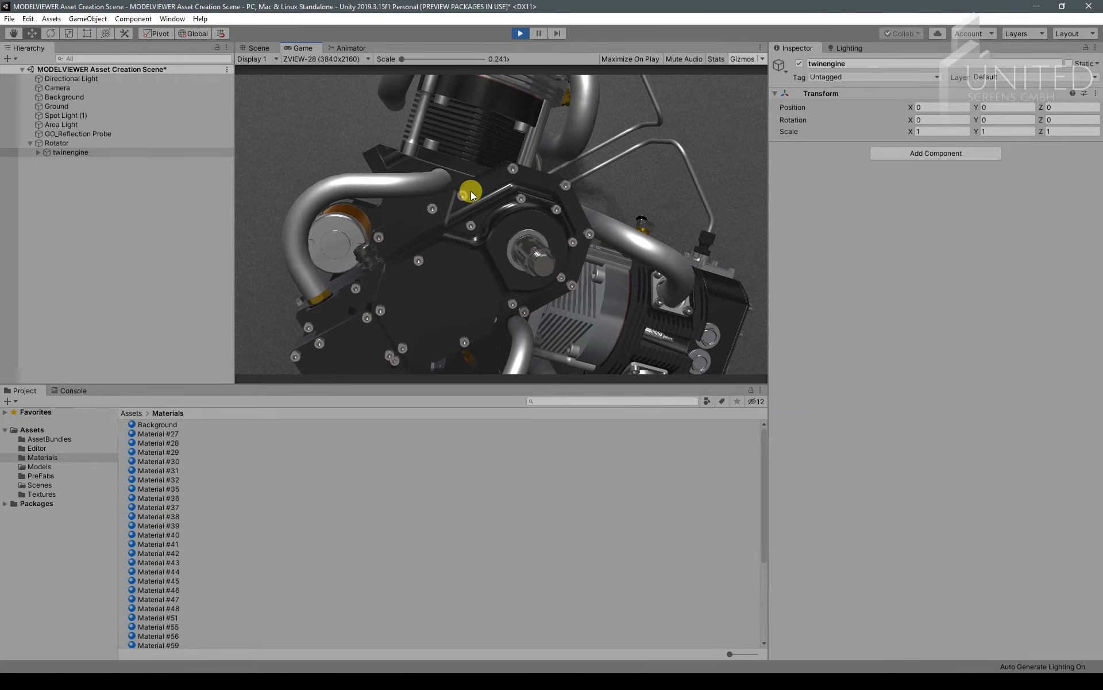
{"action": "scroll", "coordinate": [495, 188], "scroll_direction": "down", "scroll_amount": 5}
{"action": "scroll", "coordinate": [493, 201], "scroll_direction": "down", "scroll_amount": 3}
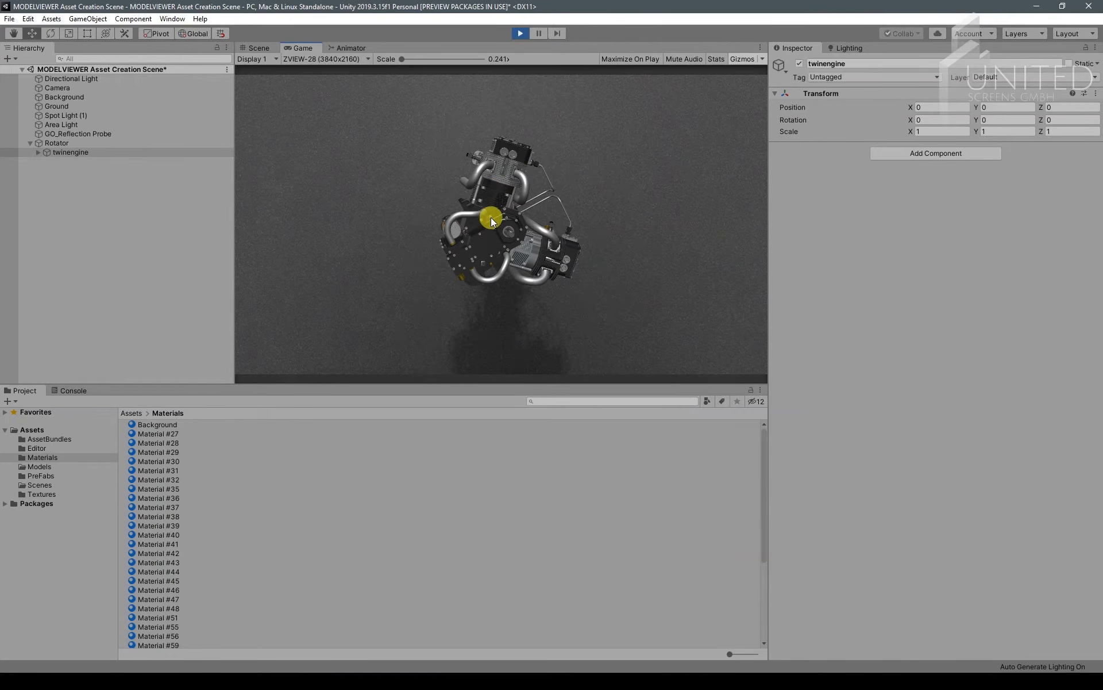
{"action": "scroll", "coordinate": [495, 202], "scroll_direction": "up", "scroll_amount": 8}
{"action": "scroll", "coordinate": [495, 202], "scroll_direction": "down", "scroll_amount": 8}
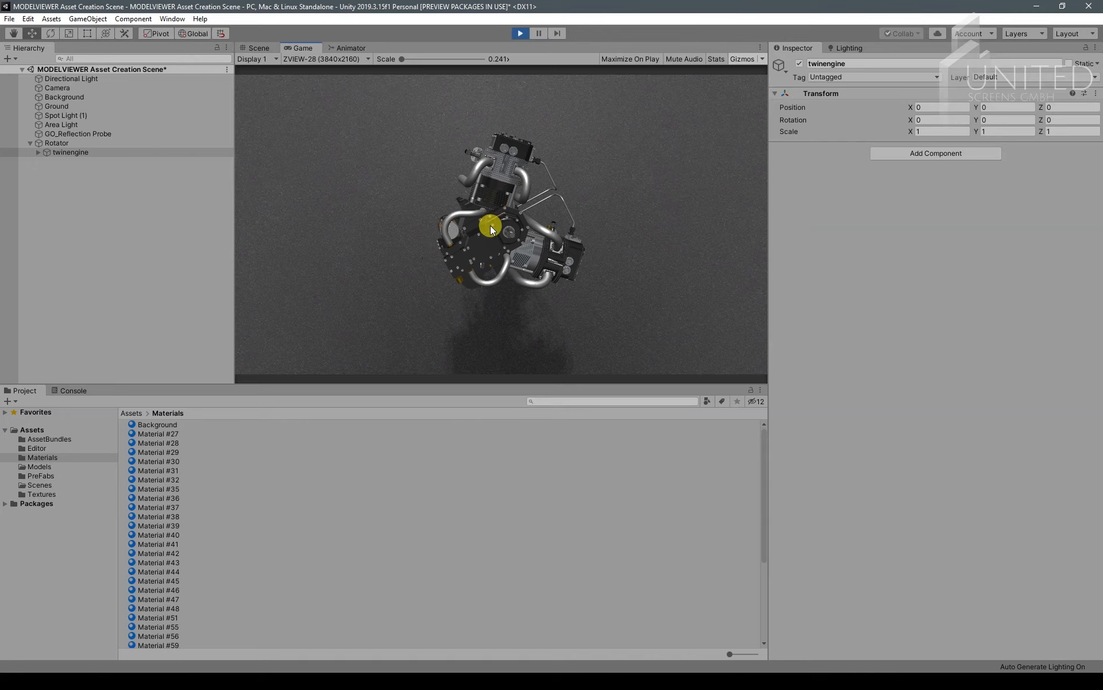
{"action": "scroll", "coordinate": [491, 224], "scroll_direction": "up", "scroll_amount": 3}
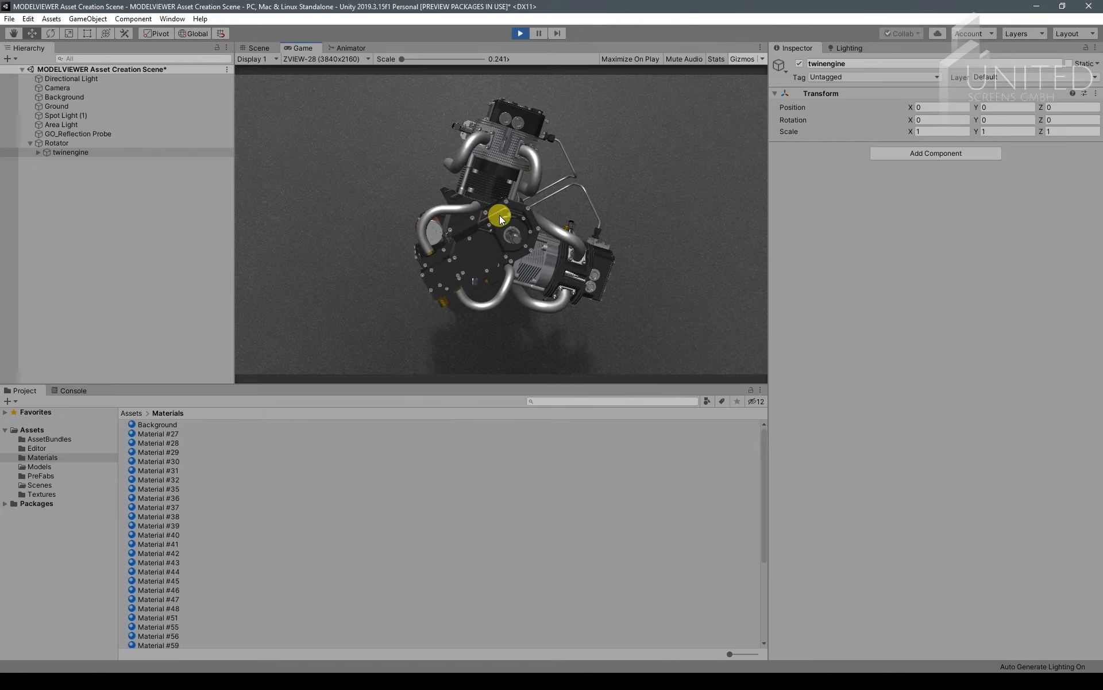
Test rotating the engine from different angles in the running scene and stop play mode
{"action": "left_click_drag", "start_coordinate": [500, 216], "coordinate": [593, 210]}
{"action": "left_click_drag", "start_coordinate": [388, 251], "coordinate": [491, 107]}
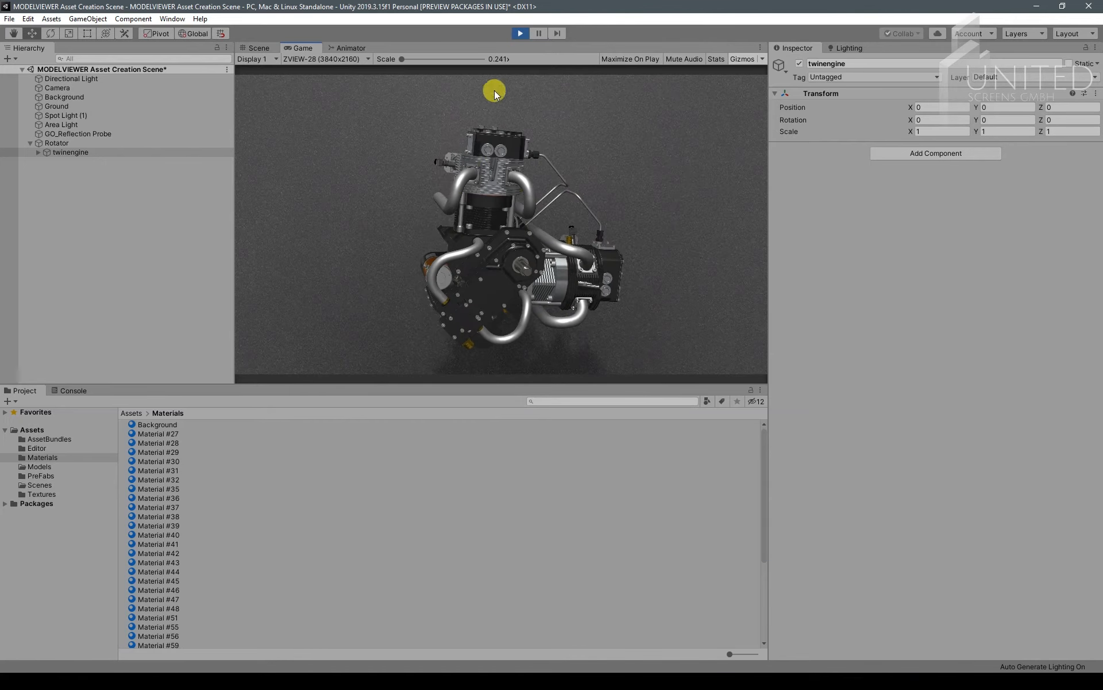
{"action": "left_click", "coordinate": [521, 34]}
{"action": "left_click", "coordinate": [78, 192]}
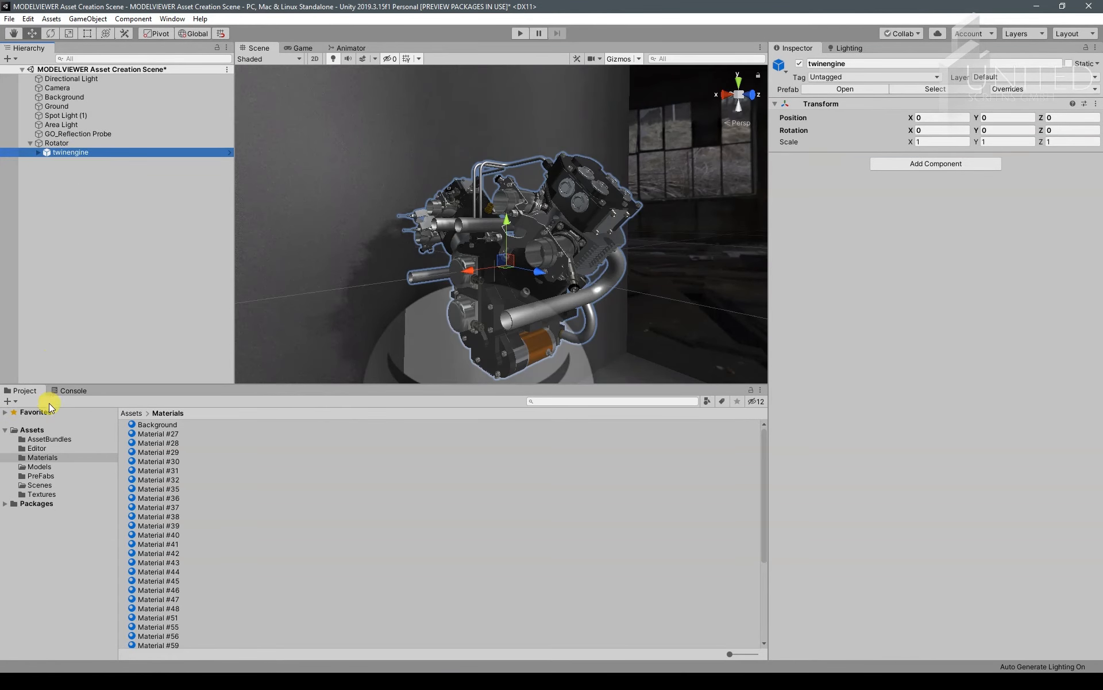
Select the twinengine prefab in the project's AssetBundles folder and build the asset bundles
{"action": "left_click", "coordinate": [49, 439]}
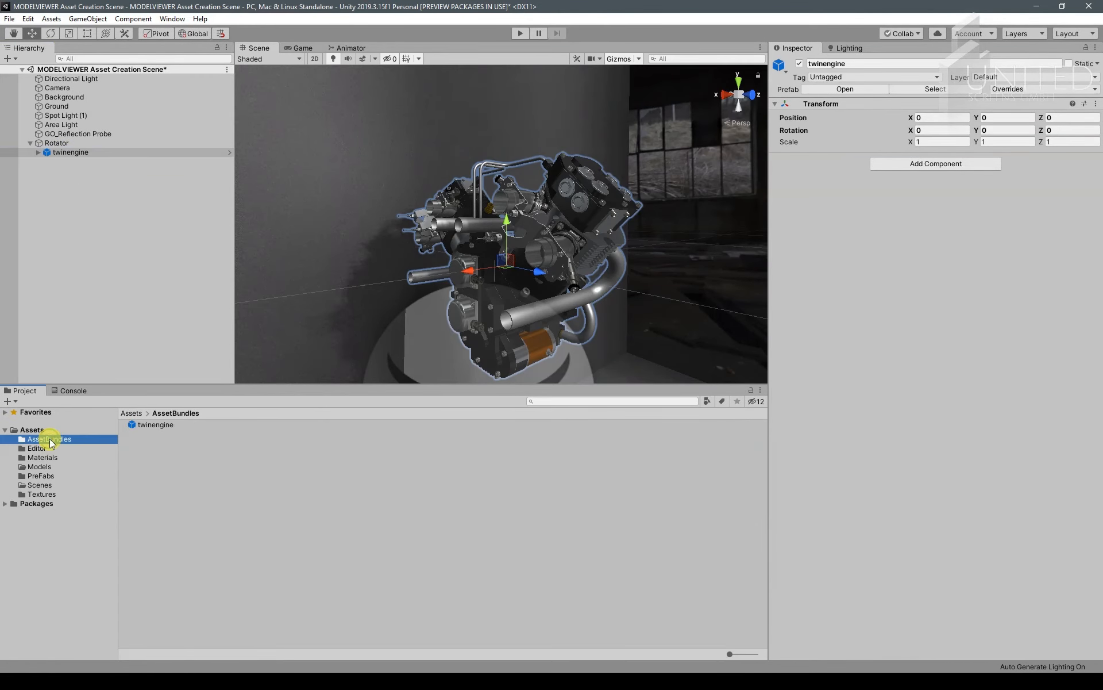
{"action": "left_click", "coordinate": [163, 426]}
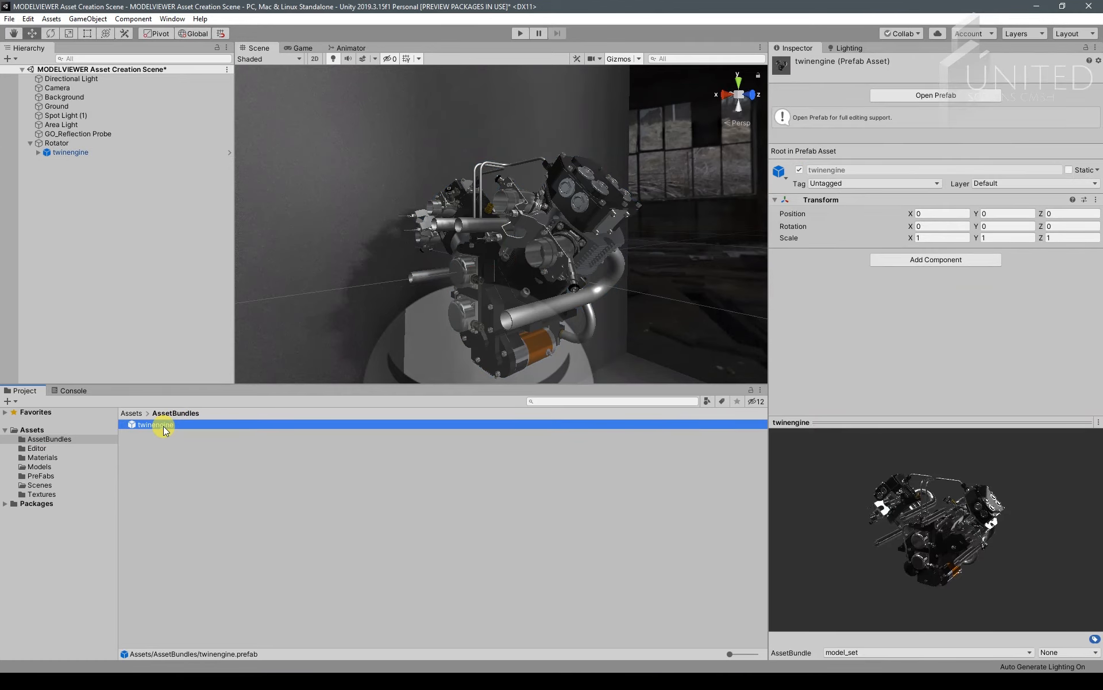
{"action": "left_click", "coordinate": [50, 20]}
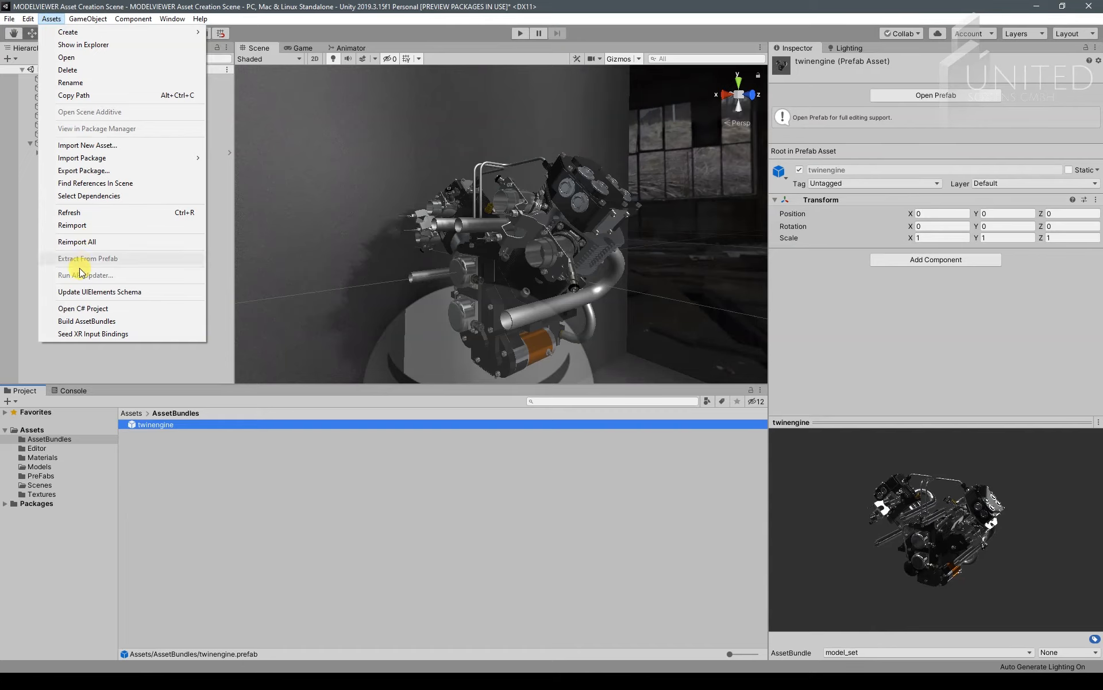
{"action": "left_click", "coordinate": [91, 322]}
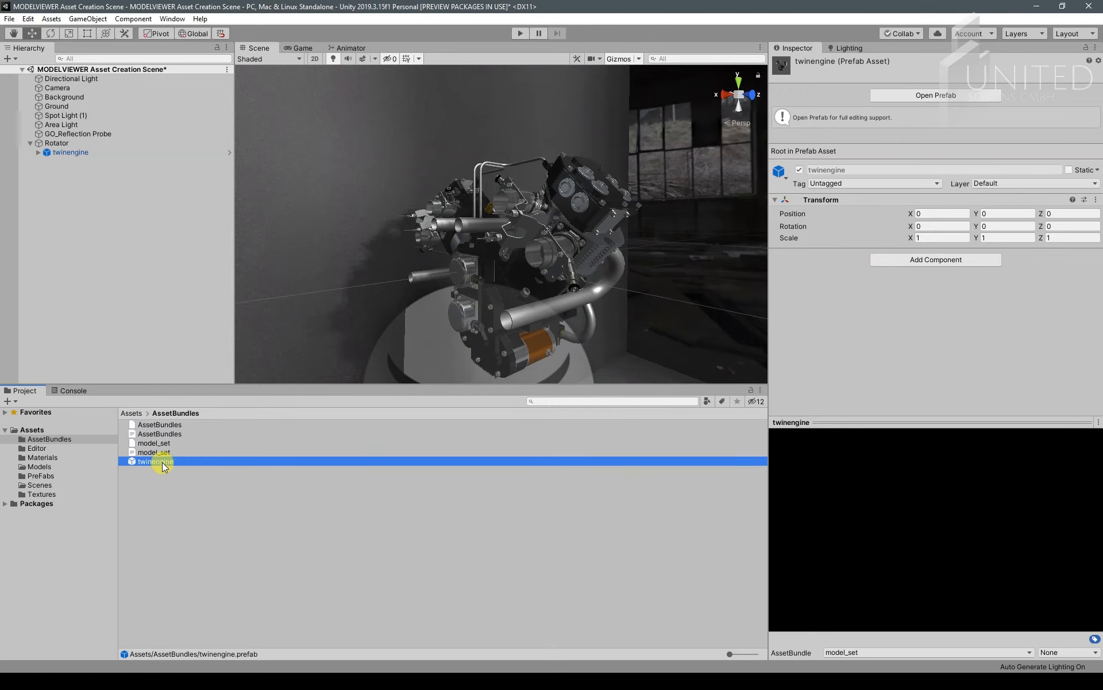
Show the project's AssetBundles folder in Windows Explorer and open it to reach the built files
{"action": "right_click", "coordinate": [56, 439]}
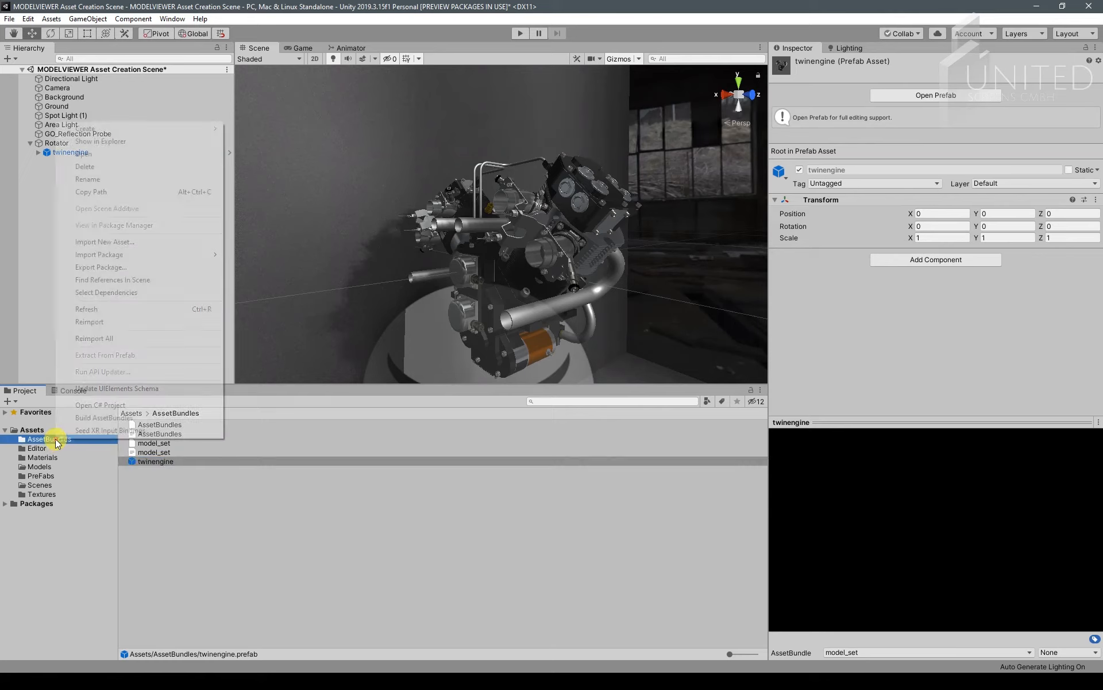
{"action": "left_click", "coordinate": [93, 142]}
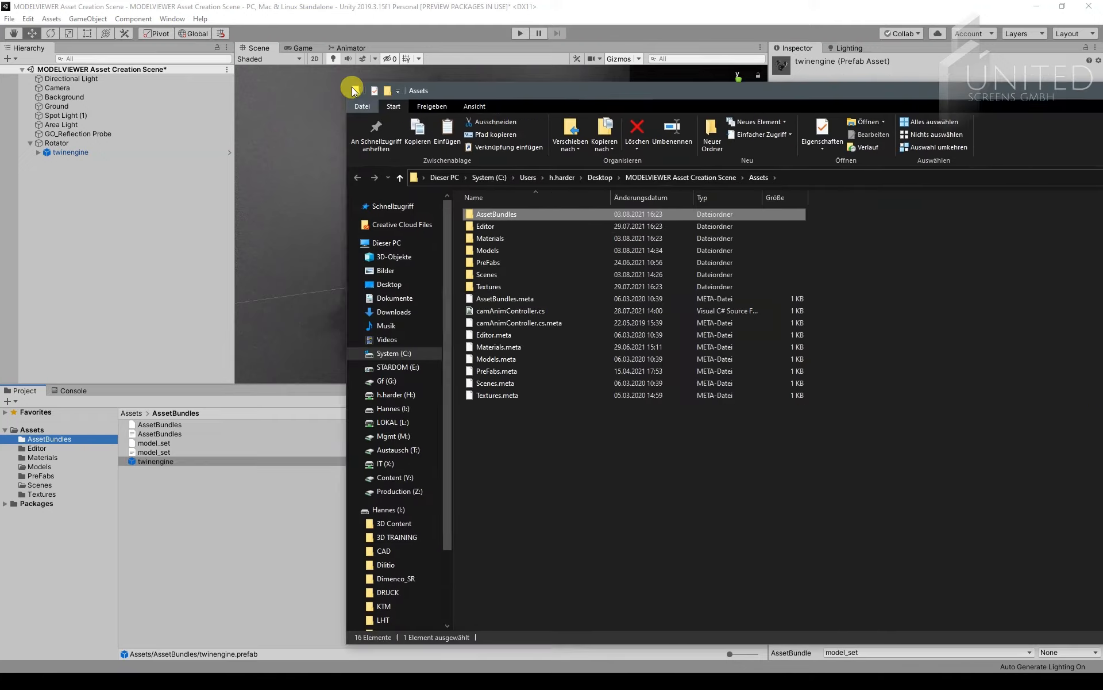
{"action": "left_click_drag", "start_coordinate": [347, 88], "coordinate": [155, 91]}
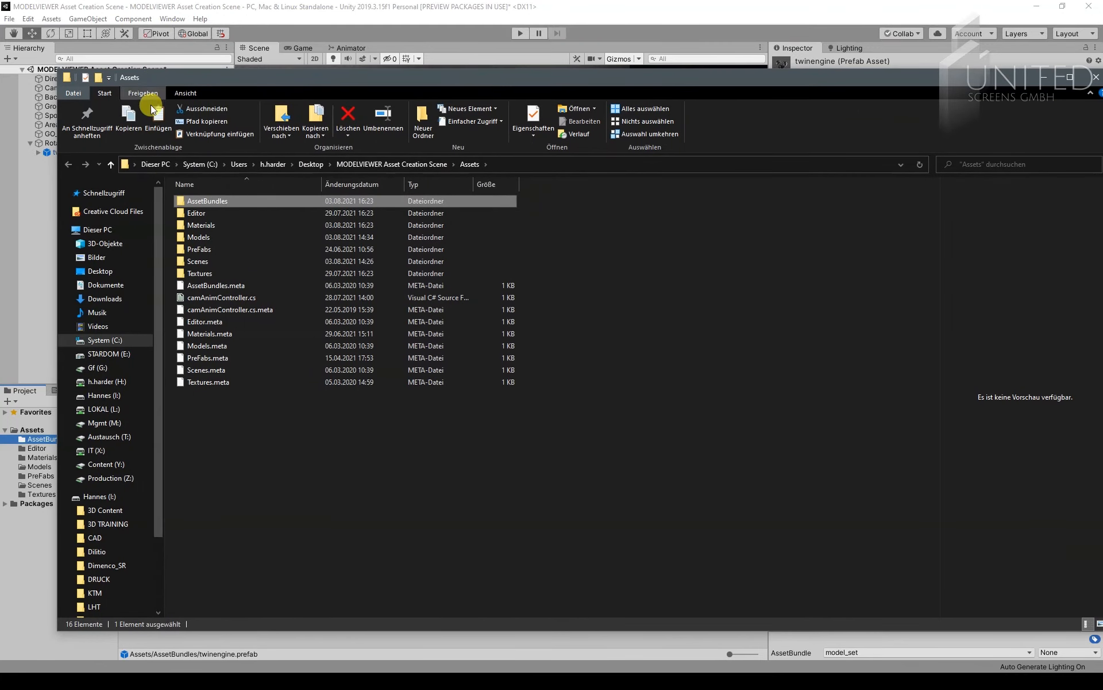
{"action": "double_click", "coordinate": [206, 200]}
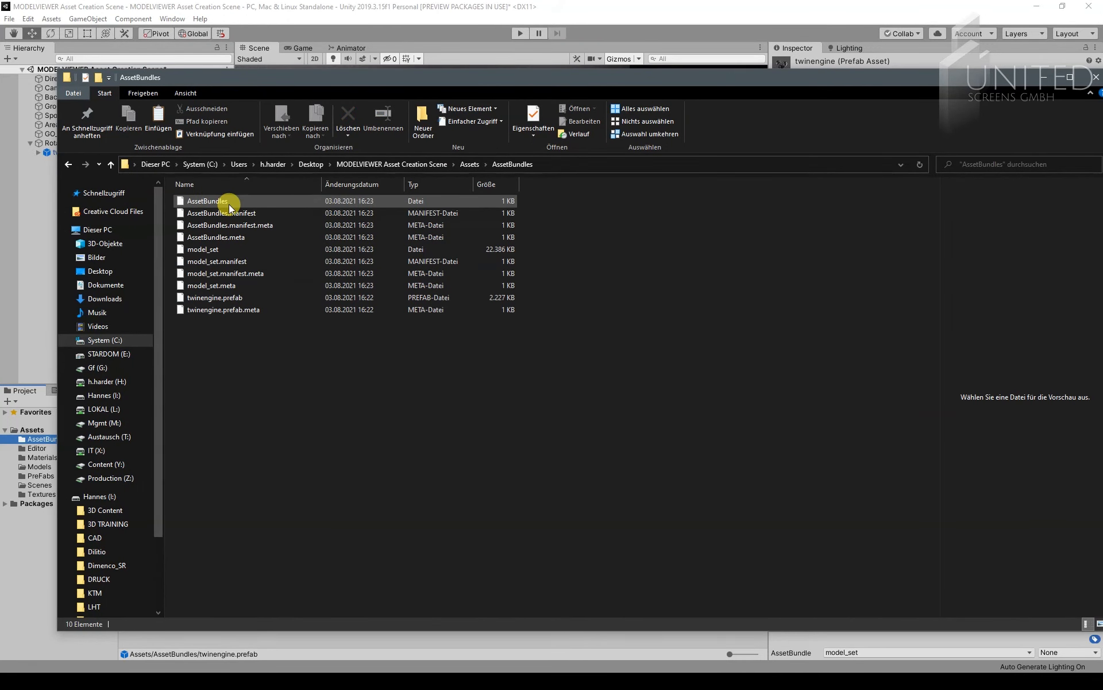
Copy only the AssetBundles, AssetBundles.manifest, model_set and model_set.manifest files, leaving out the .meta and prefab files
{"action": "left_click", "coordinate": [211, 202]}
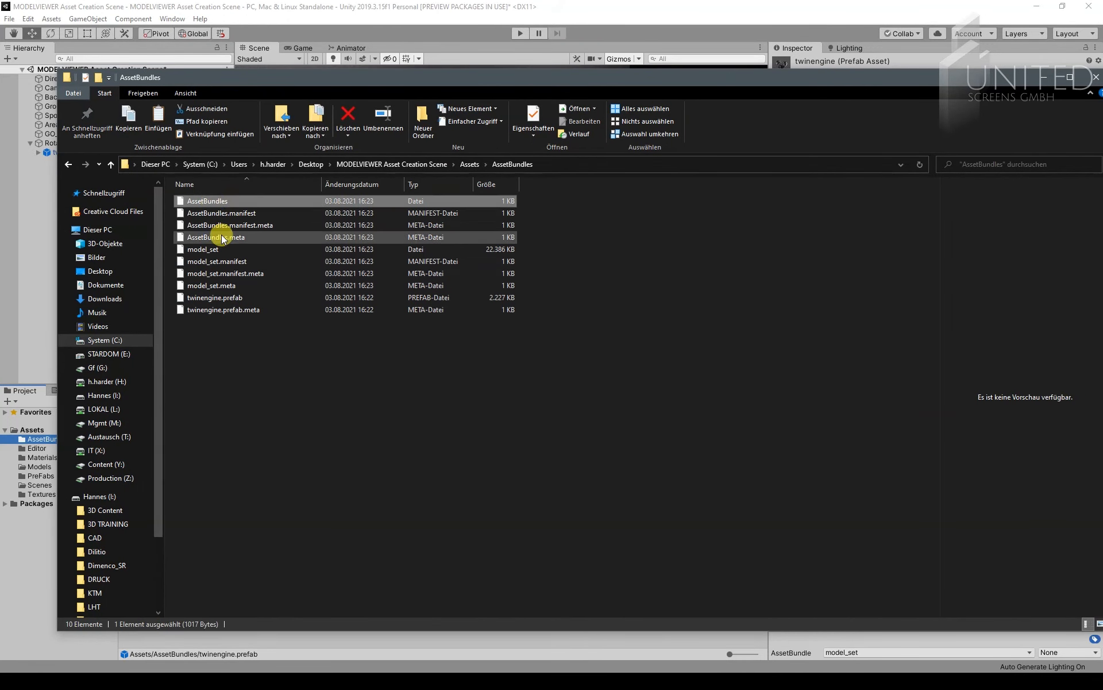
{"action": "left_click", "coordinate": [221, 286], "text": "shift"}
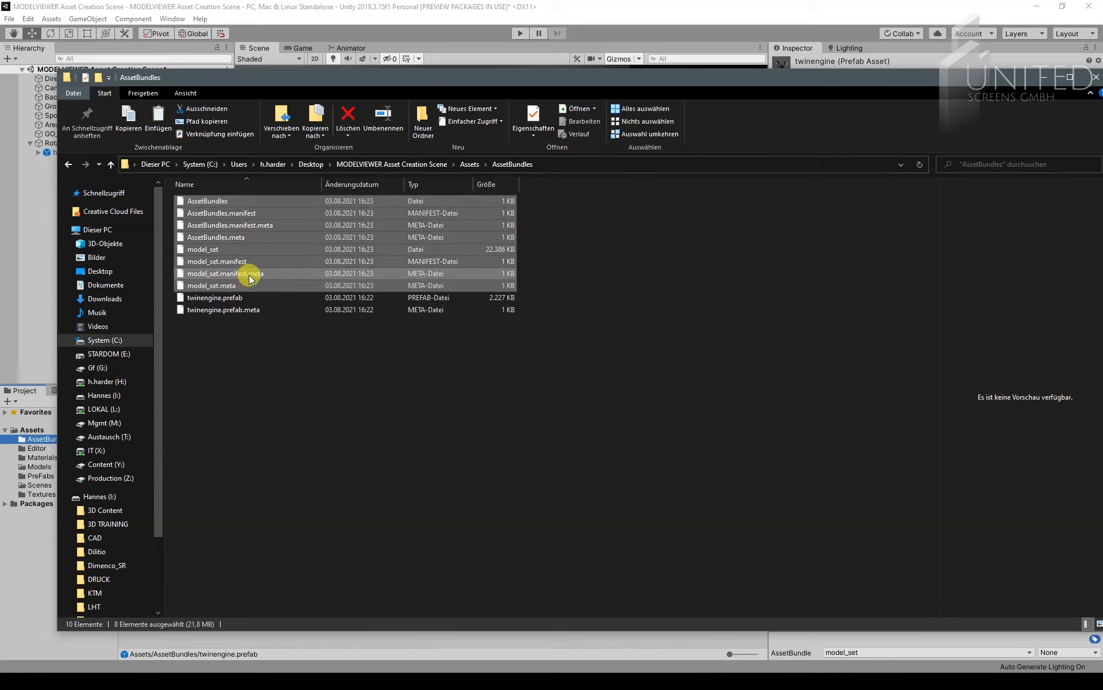
{"action": "left_click", "coordinate": [247, 274], "text": "ctrl"}
{"action": "left_click", "coordinate": [240, 285], "text": "ctrl"}
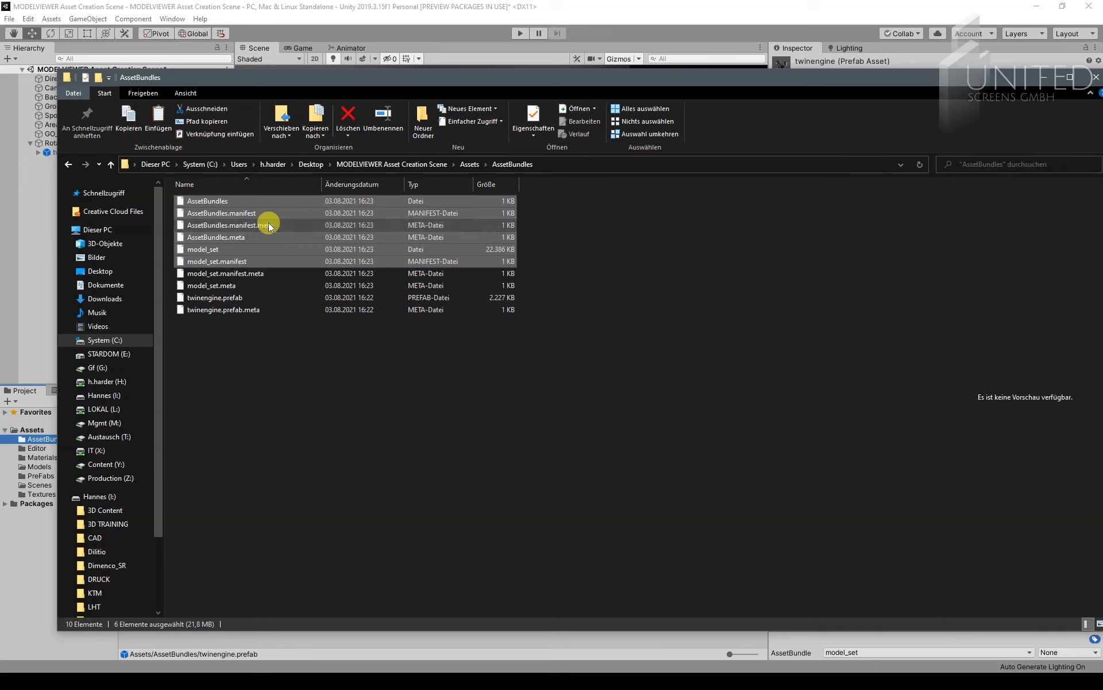
{"action": "left_click", "coordinate": [269, 224], "text": "ctrl"}
{"action": "left_click", "coordinate": [262, 238], "text": "ctrl"}
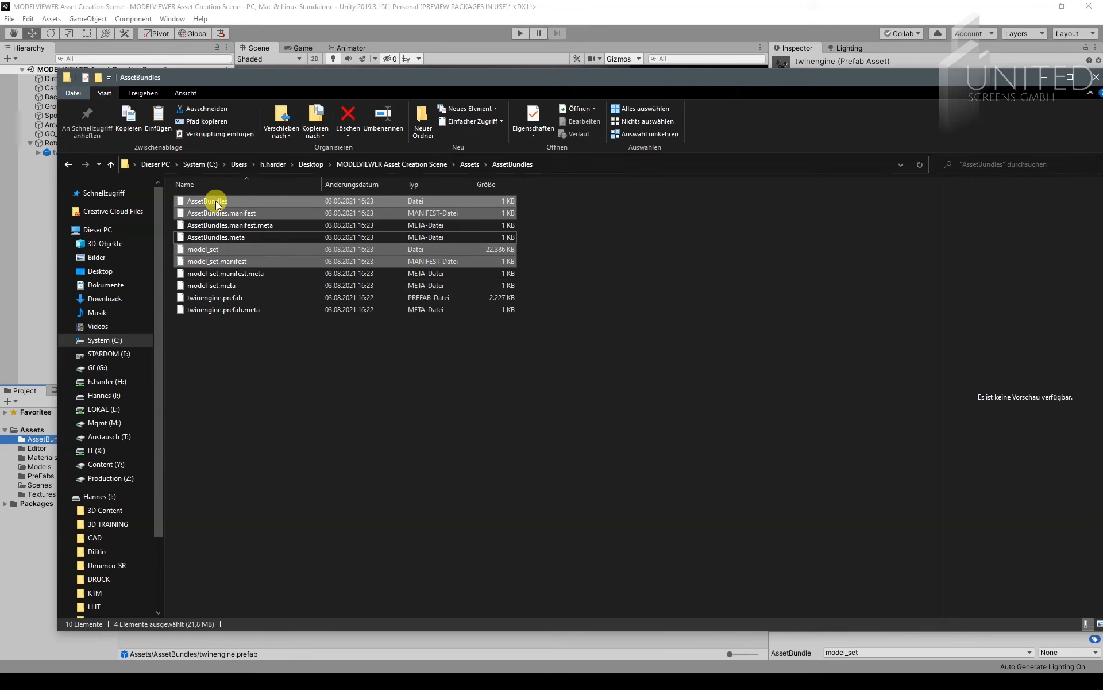
{"action": "right_click", "coordinate": [217, 204]}
{"action": "left_click", "coordinate": [250, 336]}
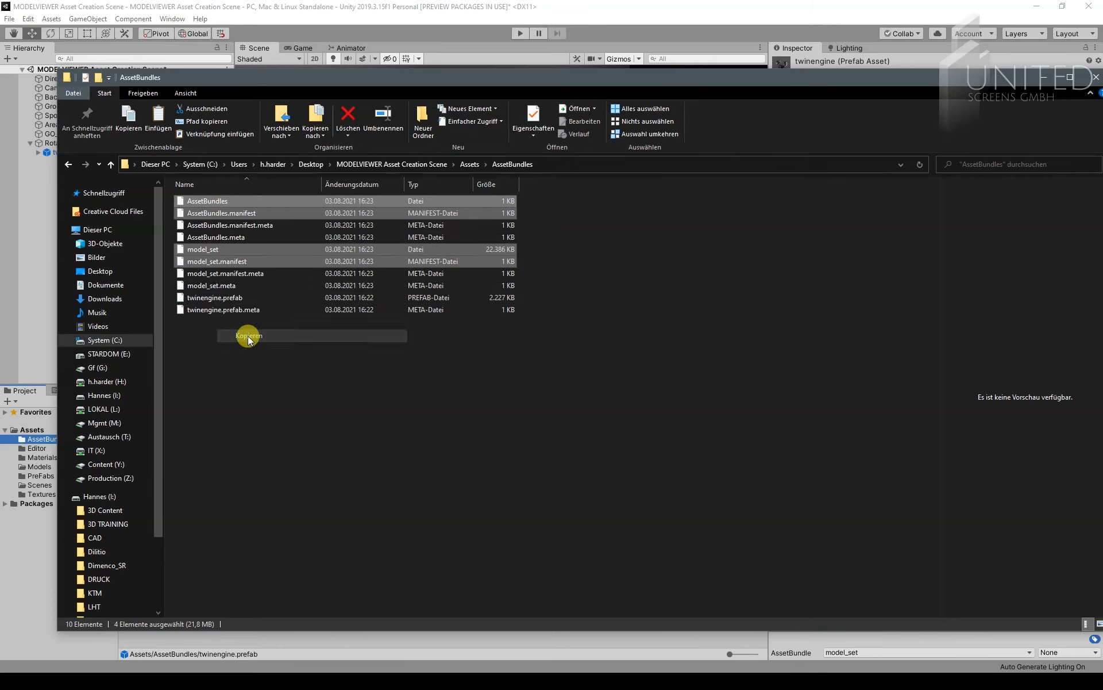
Minimize the open windows and open the Set1 folder inside MODELVIEWER > AS3D_ModelViewer_Data > ExtModels from the desktop
{"action": "left_click", "coordinate": [1044, 77]}
{"action": "left_click", "coordinate": [1037, 5]}
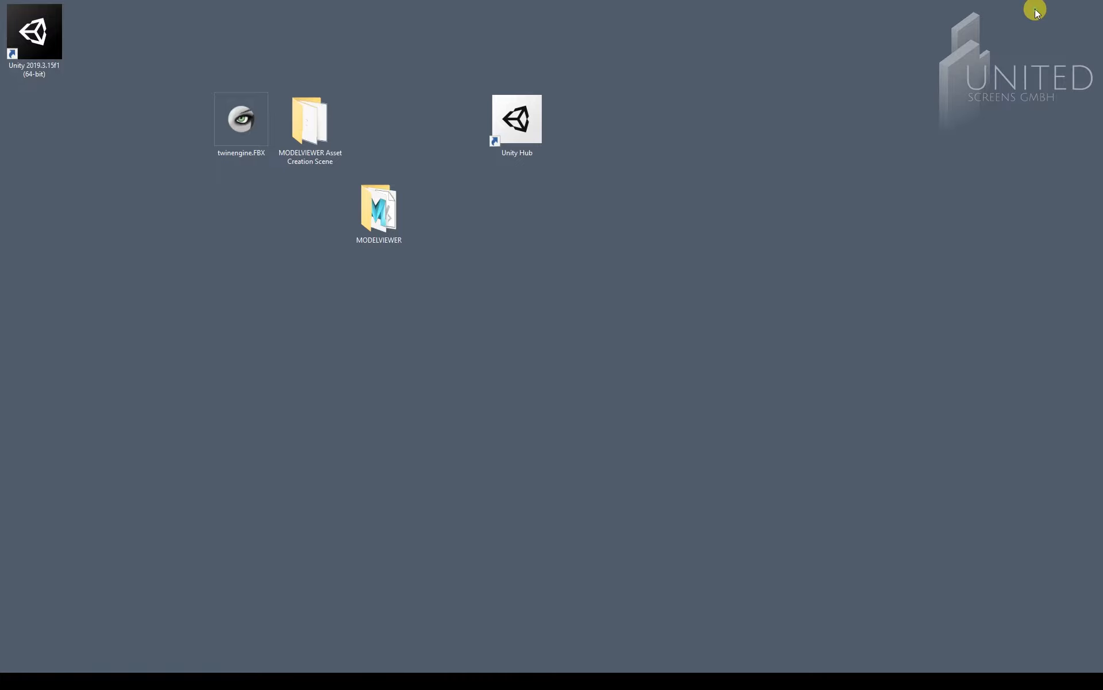
{"action": "left_click", "coordinate": [386, 225]}
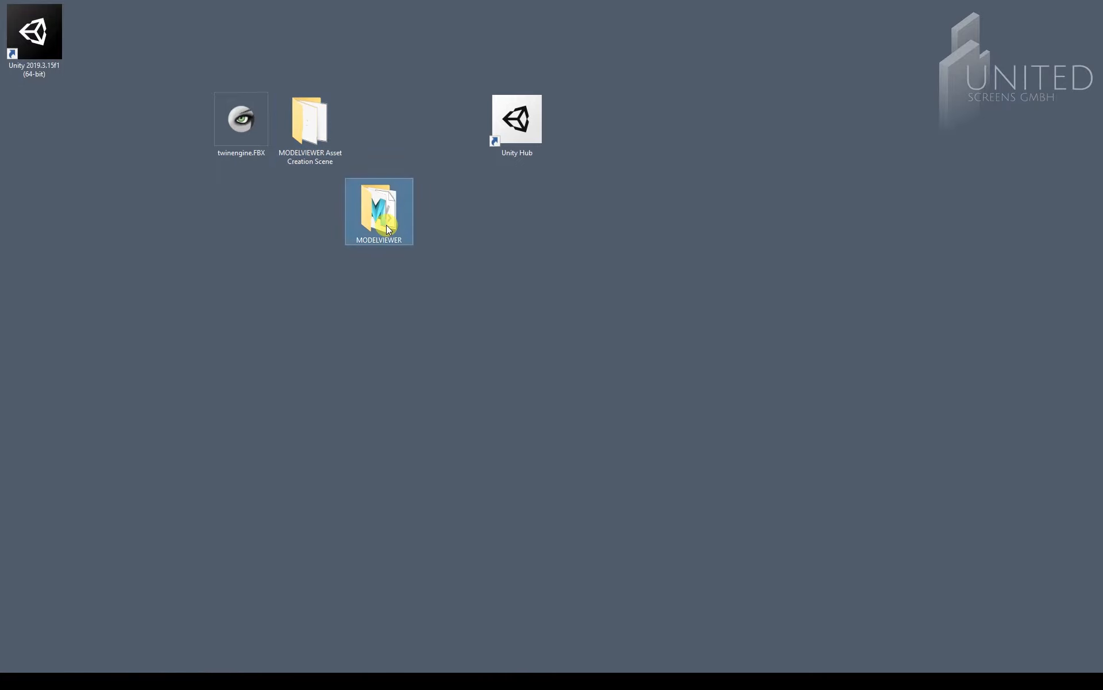
{"action": "left_click", "coordinate": [1010, 253]}
{"action": "left_click_drag", "start_coordinate": [1102, 69], "coordinate": [177, 63]}
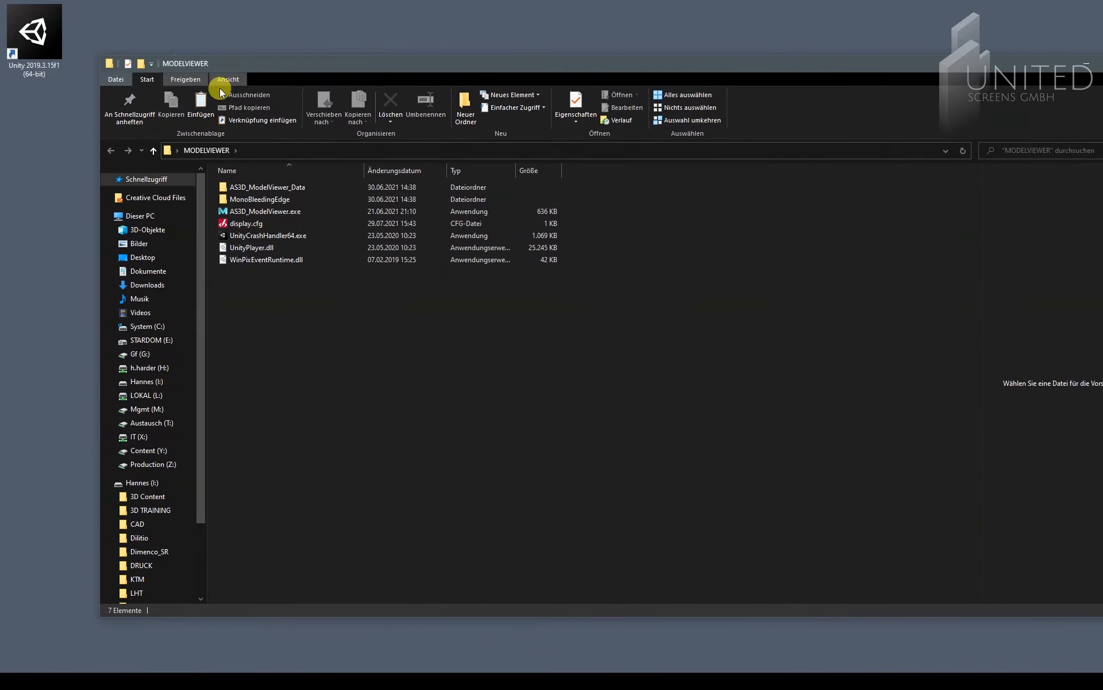
{"action": "double_click", "coordinate": [262, 189]}
{"action": "double_click", "coordinate": [247, 188]}
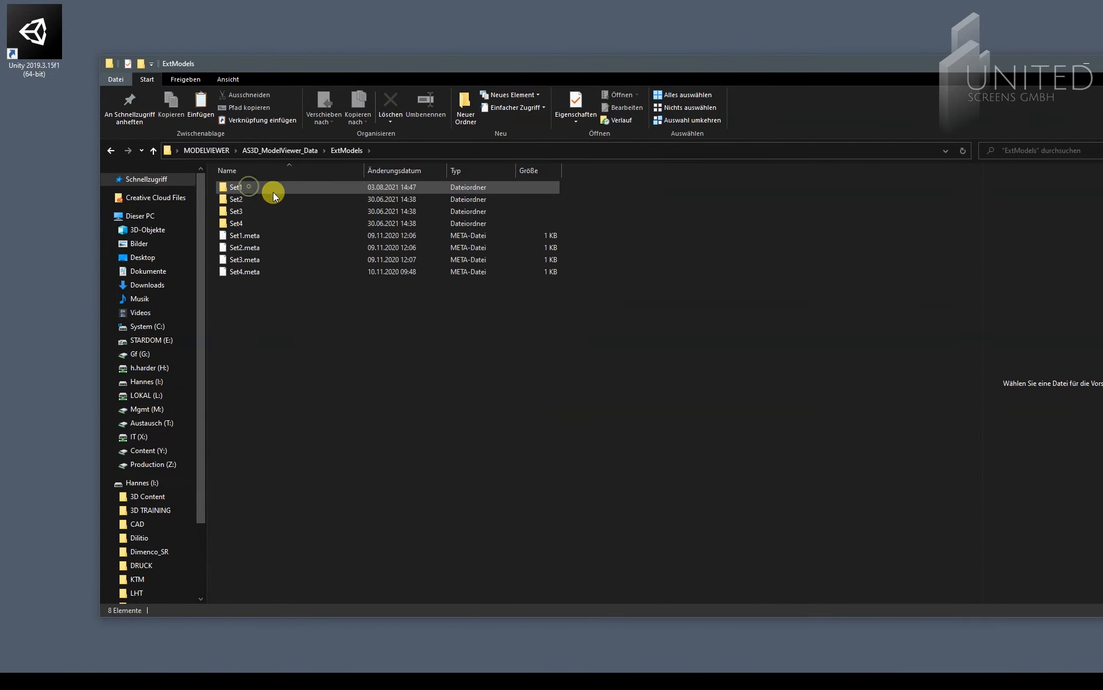
{"action": "double_click", "coordinate": [250, 187]}
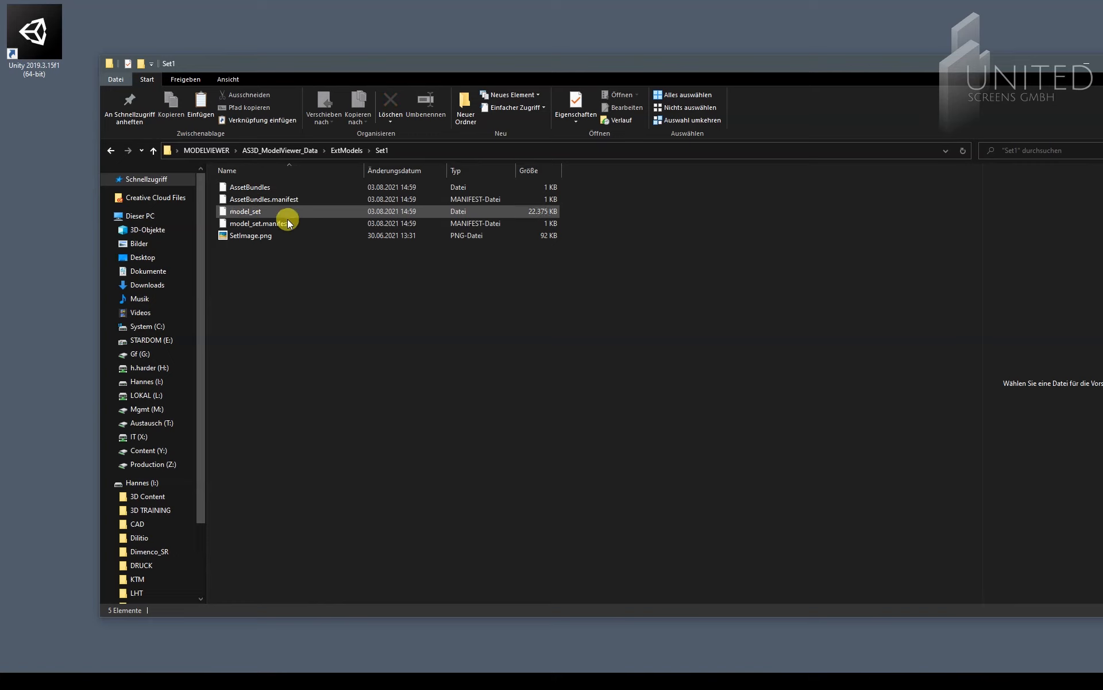
Paste the copied bundle files into the Set1 folder, replacing the existing files of the same names
{"action": "right_click", "coordinate": [258, 276]}
{"action": "left_click", "coordinate": [294, 353]}
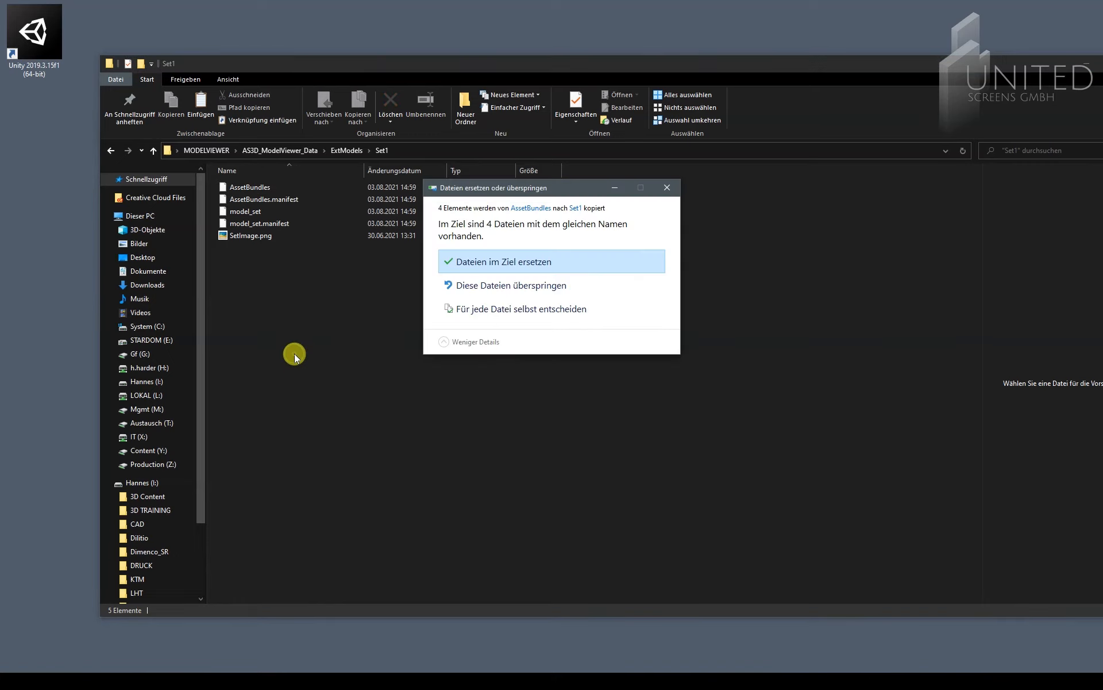
{"action": "left_click", "coordinate": [470, 264]}
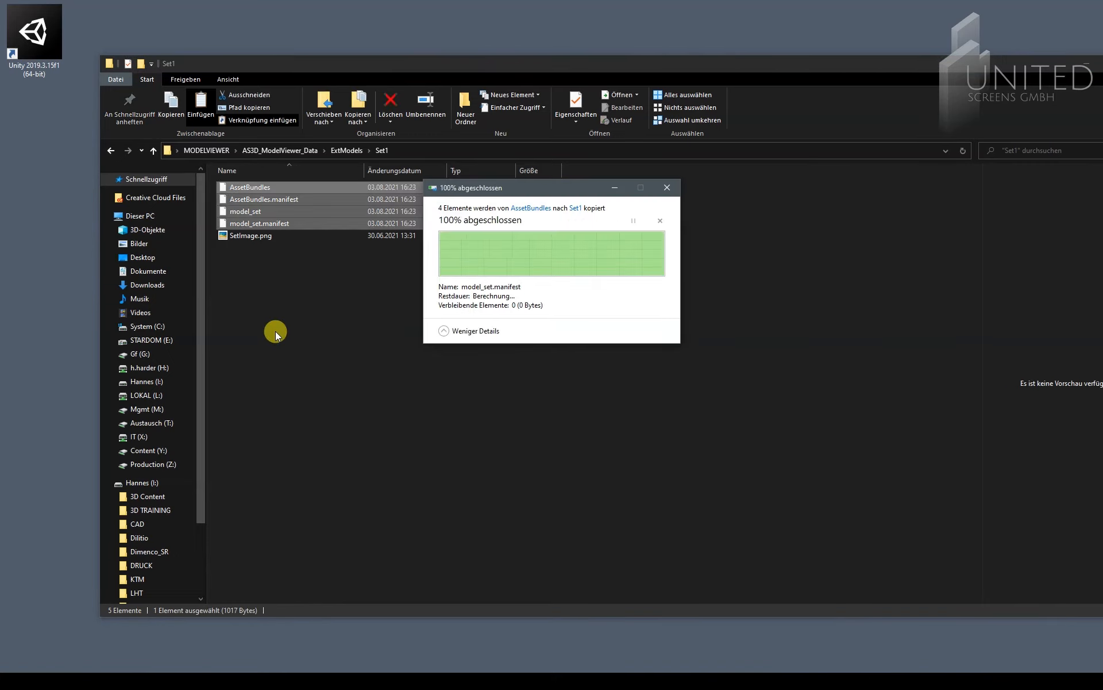
{"action": "left_click", "coordinate": [281, 309]}
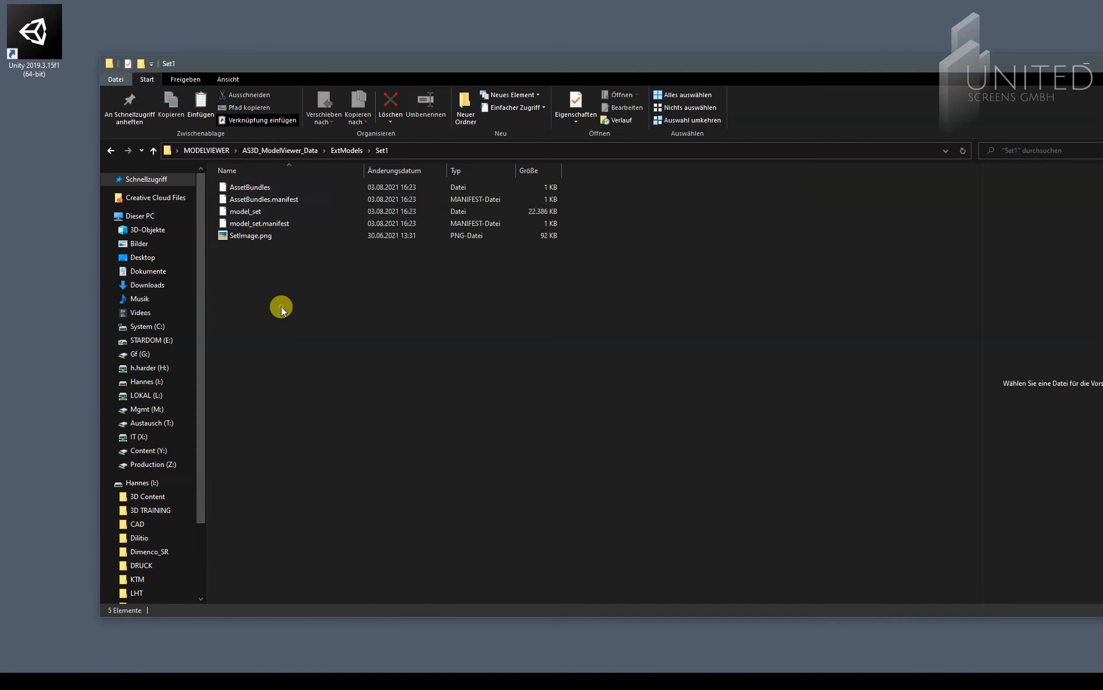
Go back to the MODELVIEWER folder and launch AS3D_ModelViewer.exe
{"action": "left_click", "coordinate": [211, 151]}
{"action": "double_click", "coordinate": [255, 212]}
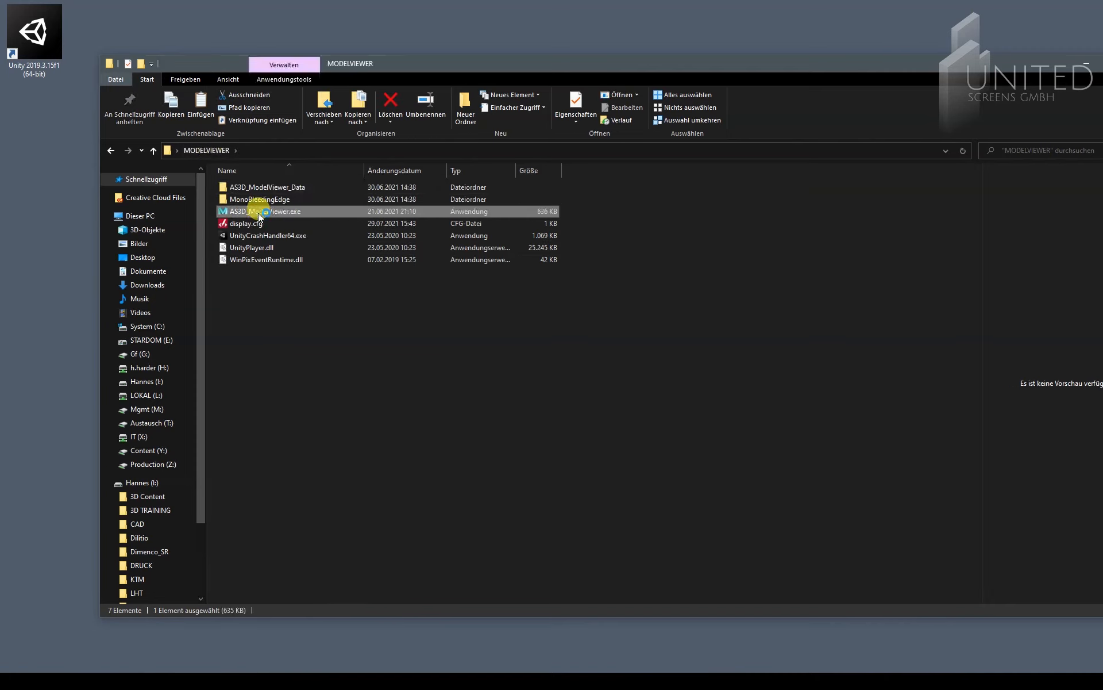